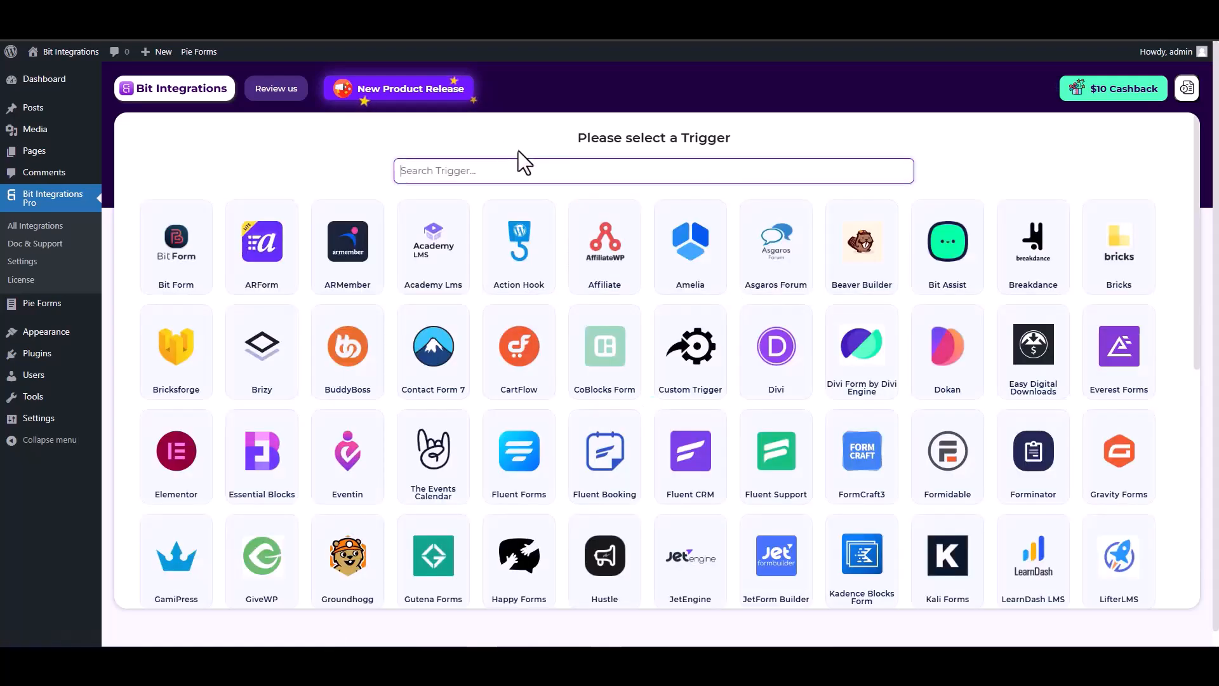
Search triggers for 'pie', pick Pie Forms, and start fetching a form submission from the site form page
left_click(529, 168)
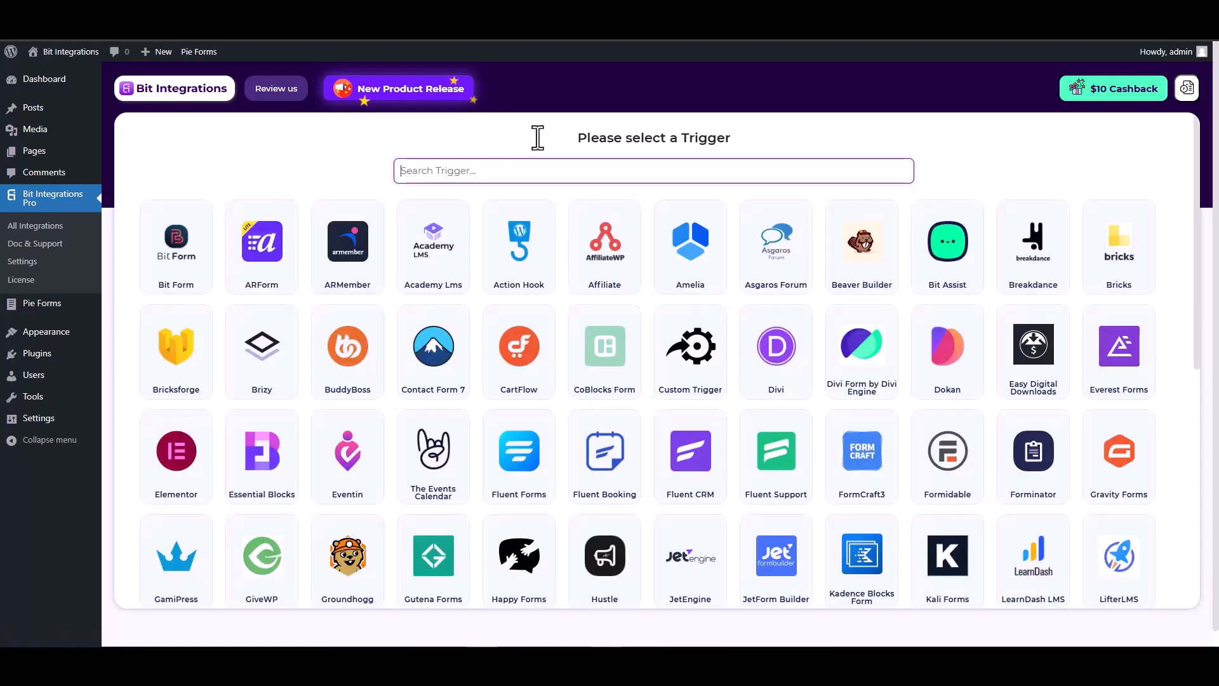
type("pie")
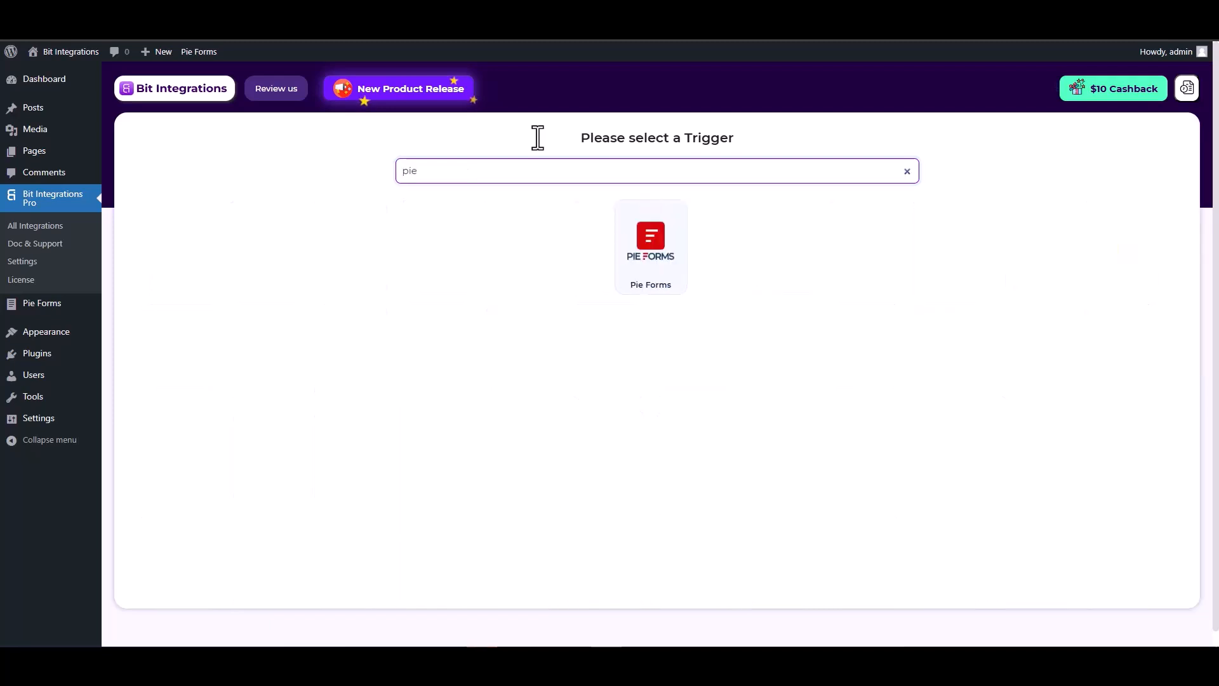
left_click(649, 261)
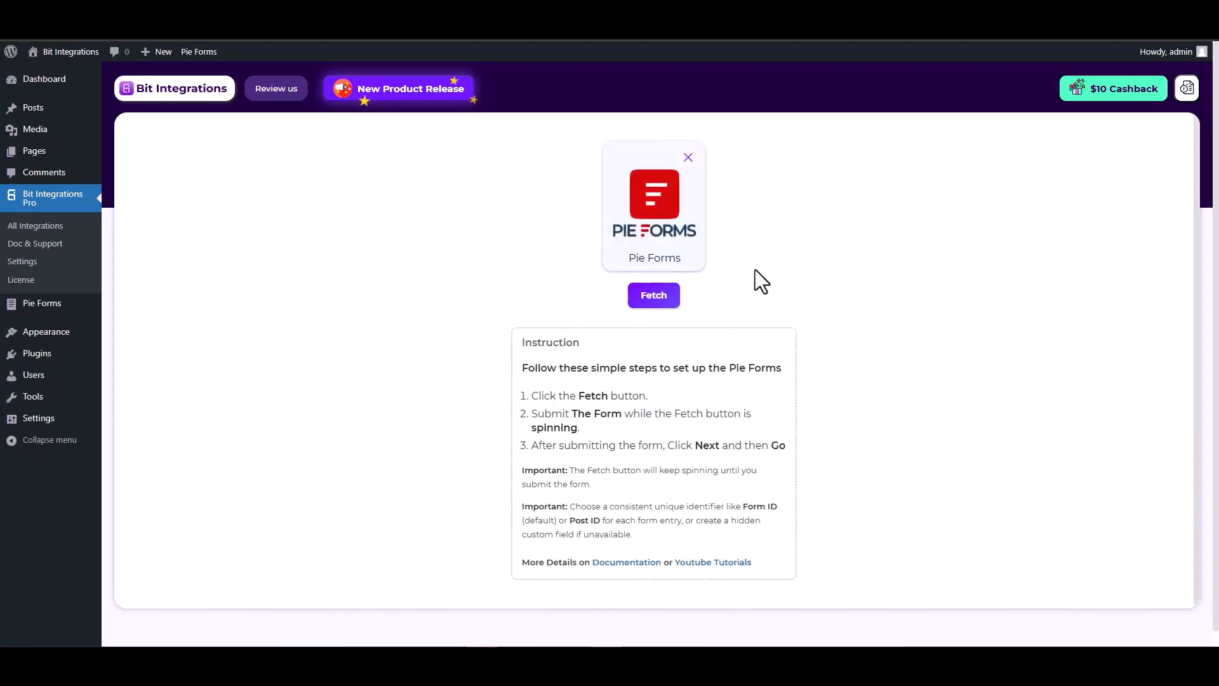
left_click(658, 298)
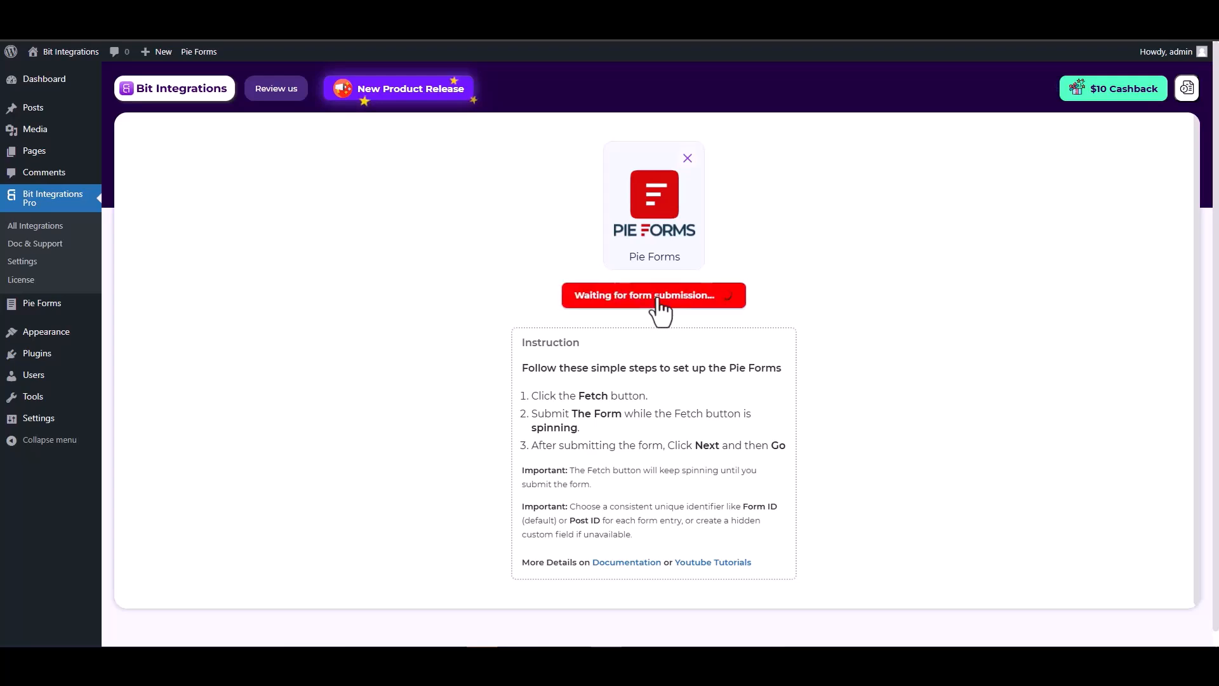
key("ctrl+Tab")
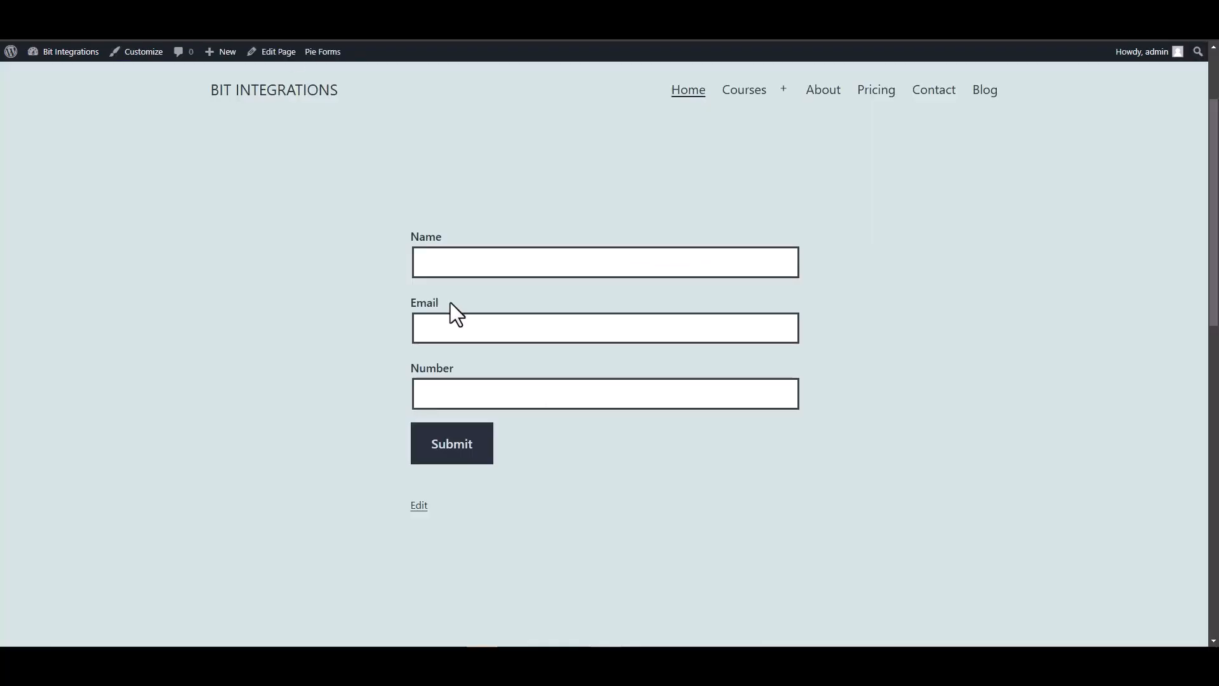
Submit the site form with name 'test', a test e-mail and number 1234567, then return to Bit Integrations
left_click(471, 264)
type("test")
left_click(797, 326)
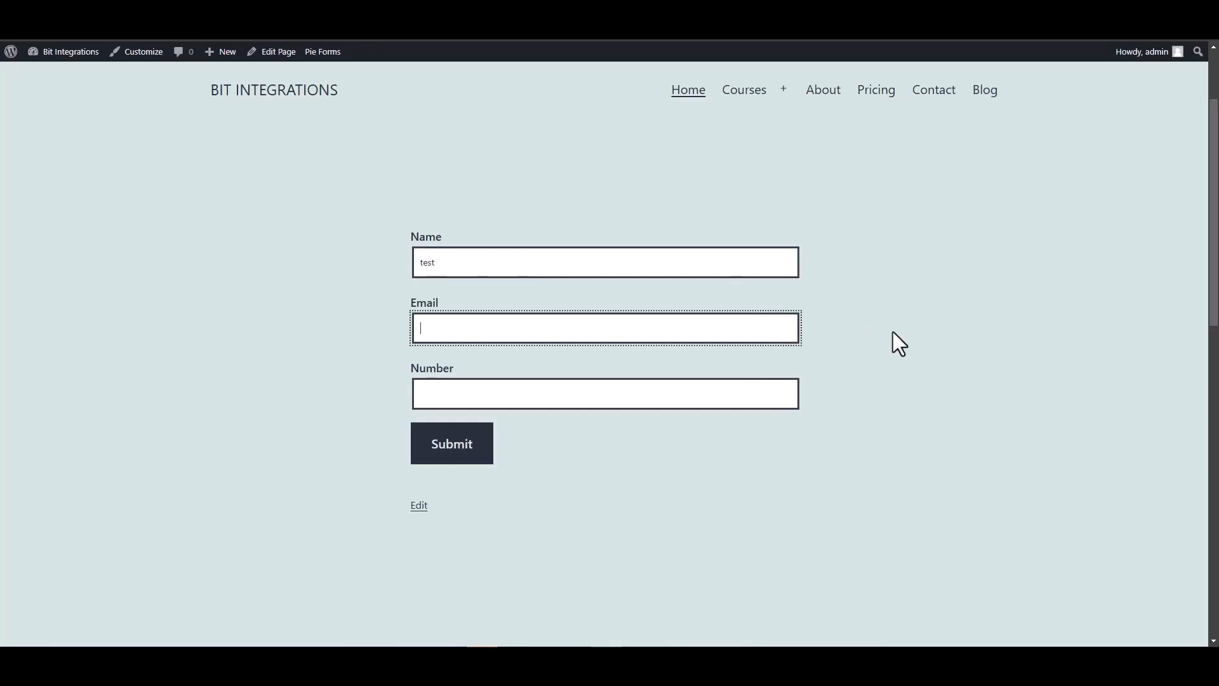
type("test@gmail.com")
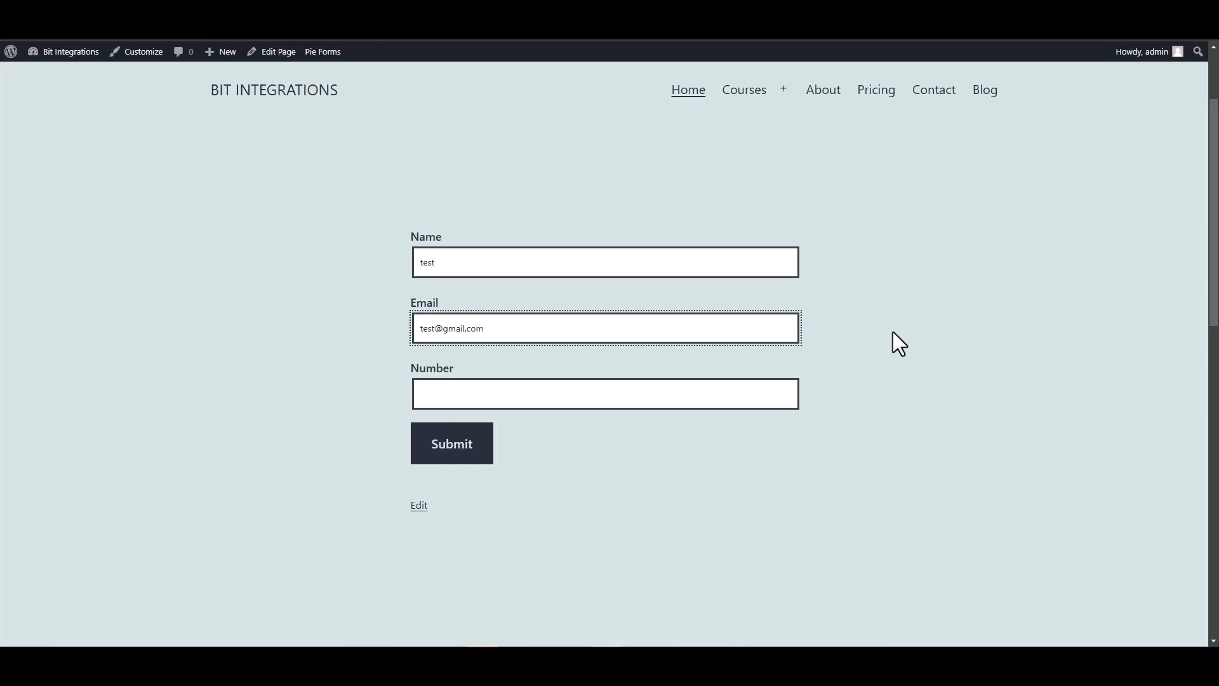
left_click(764, 389)
type("1234567")
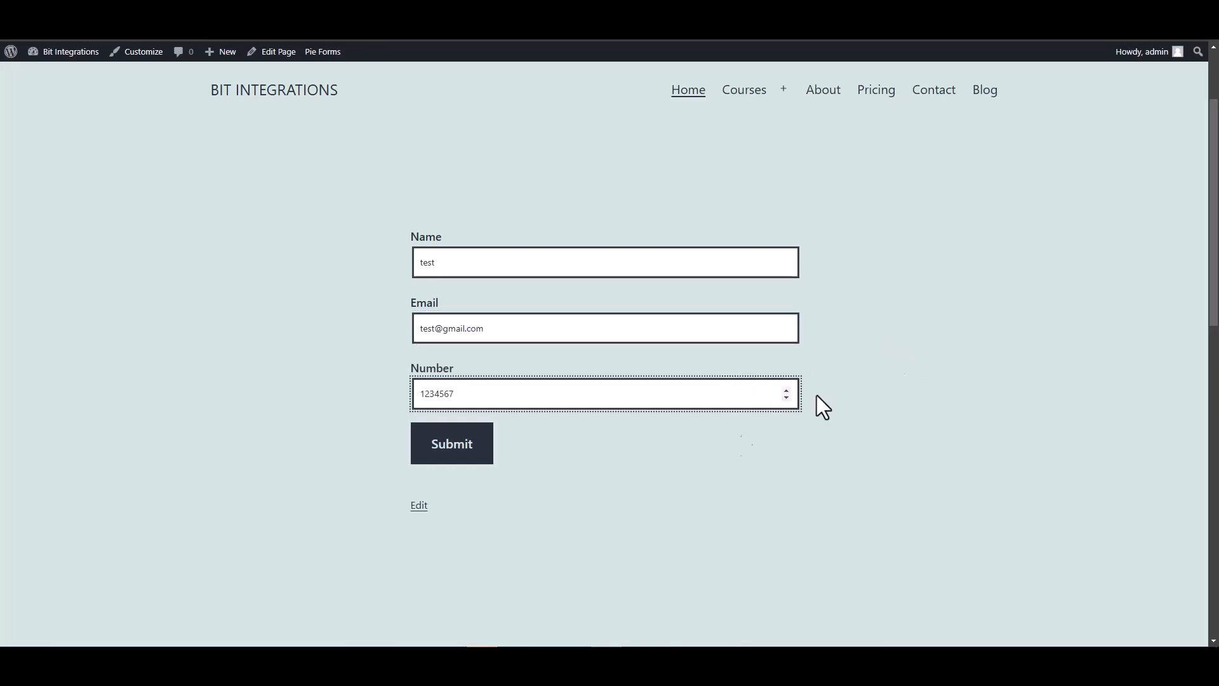
left_click(455, 452)
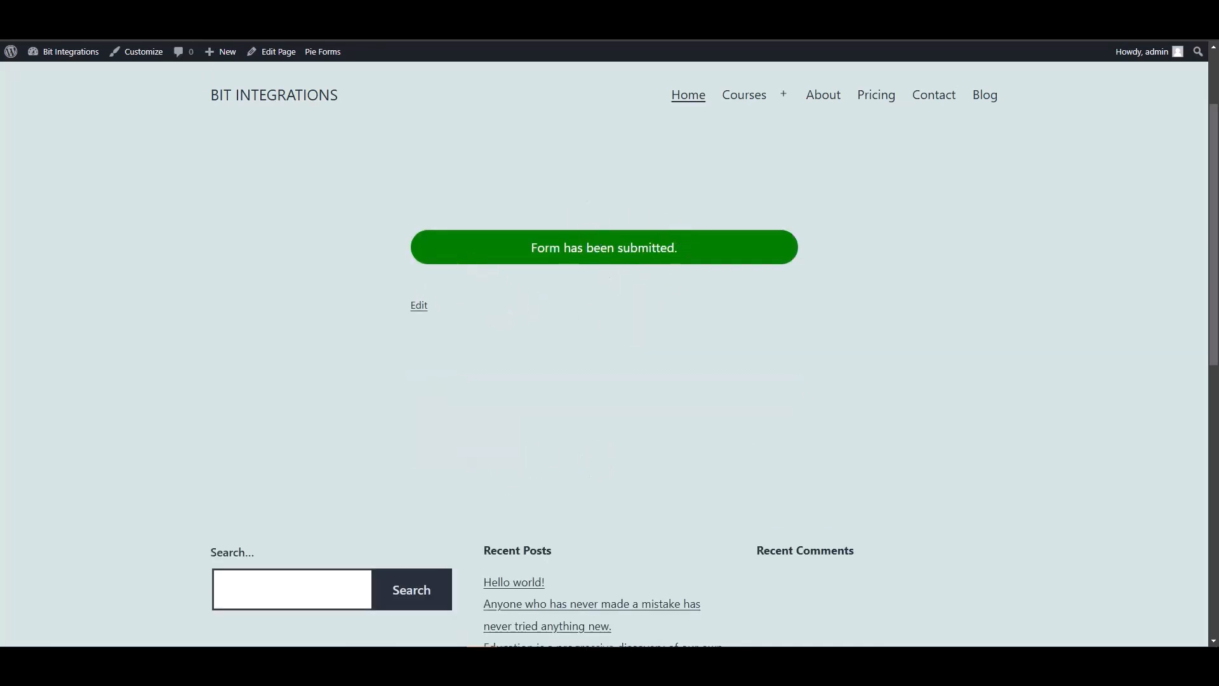
left_click(156, 19)
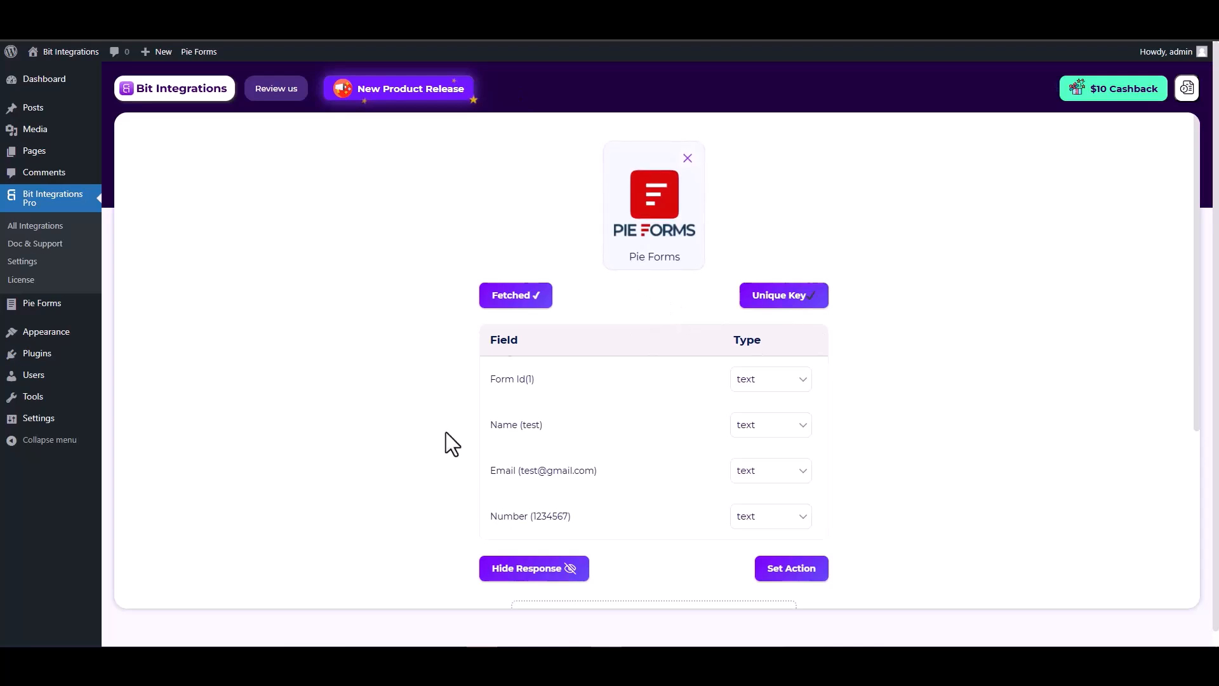
Review the fetched Form Id, Name, Email and Number fields
scroll(446, 441, "down", 2)
left_click_drag(545, 298, 493, 296)
left_click_drag(596, 343, 494, 344)
left_click_drag(575, 389, 495, 389)
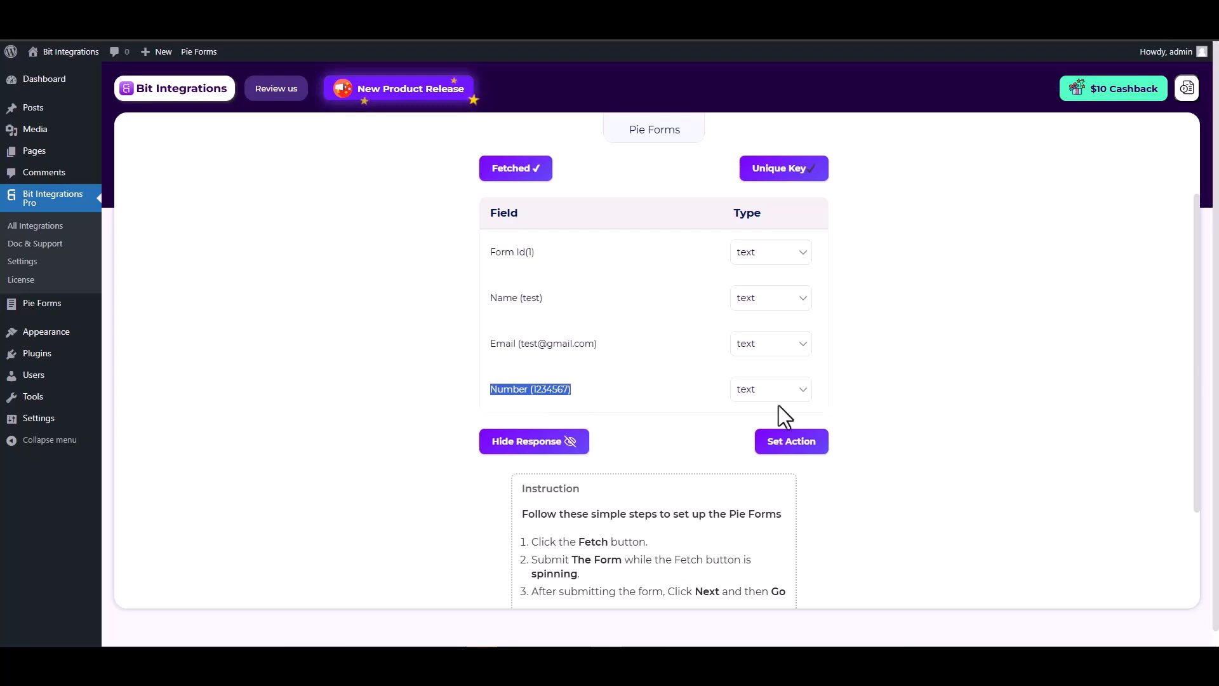
left_click(910, 408)
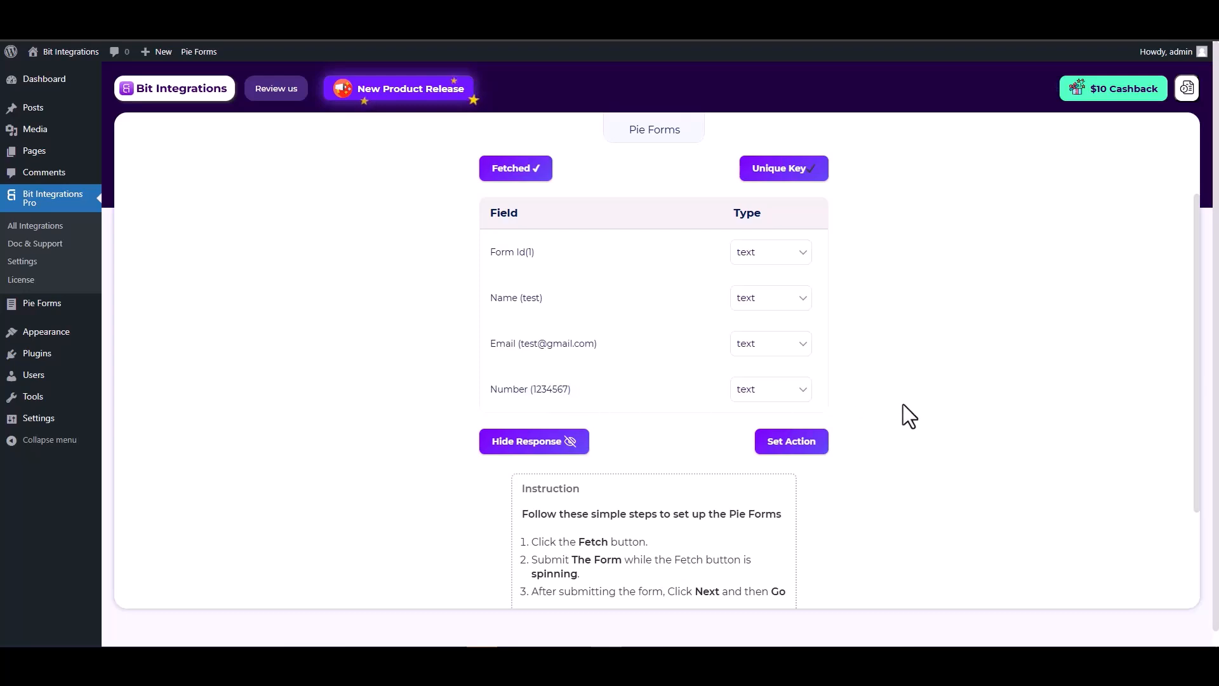
Go to Set Action and search the actions for 'mail chimp'
left_click(795, 447)
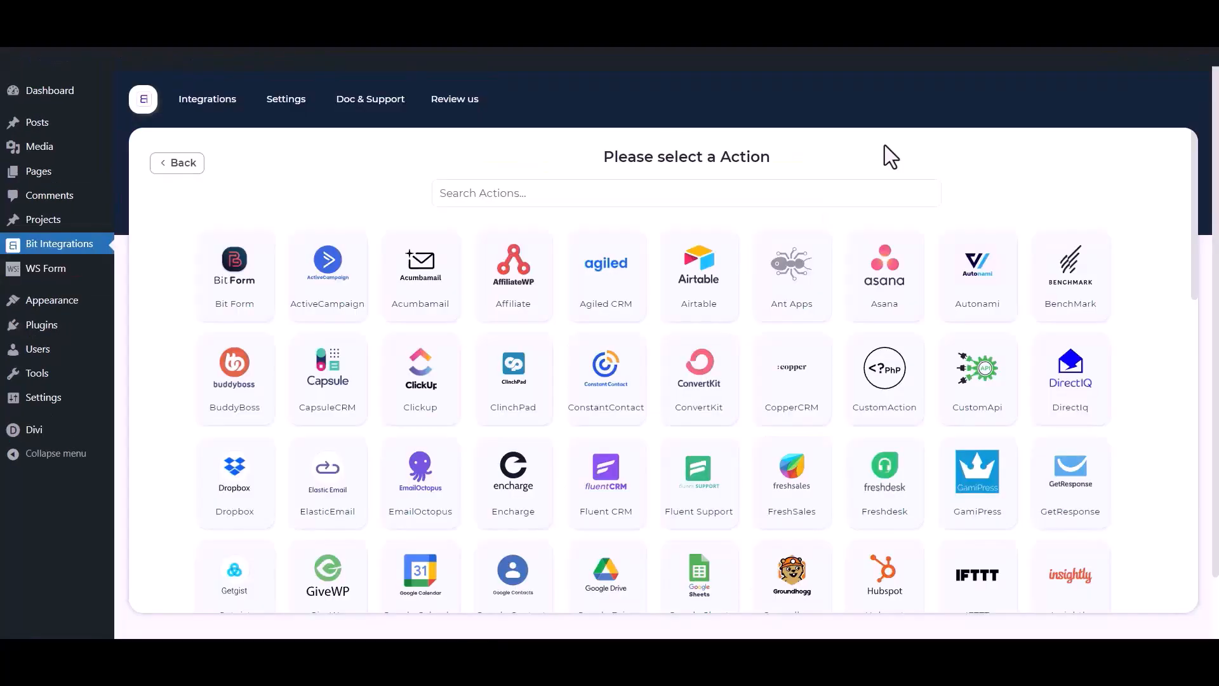
left_click(757, 198)
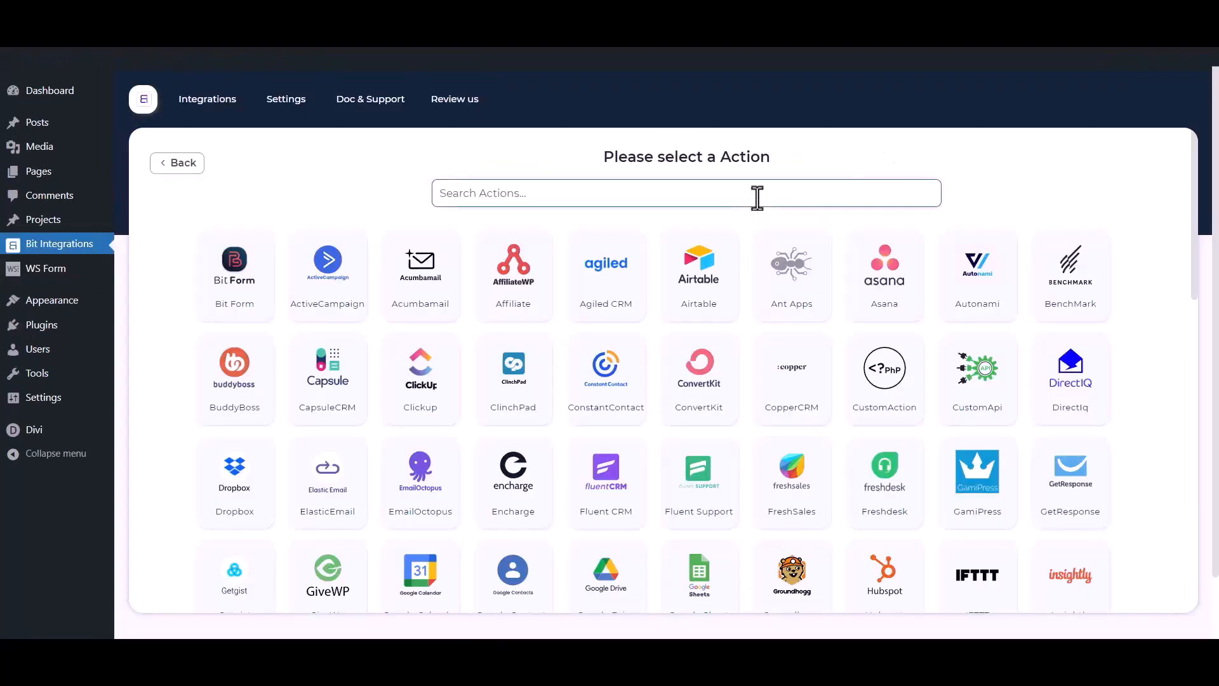
type("mail c")
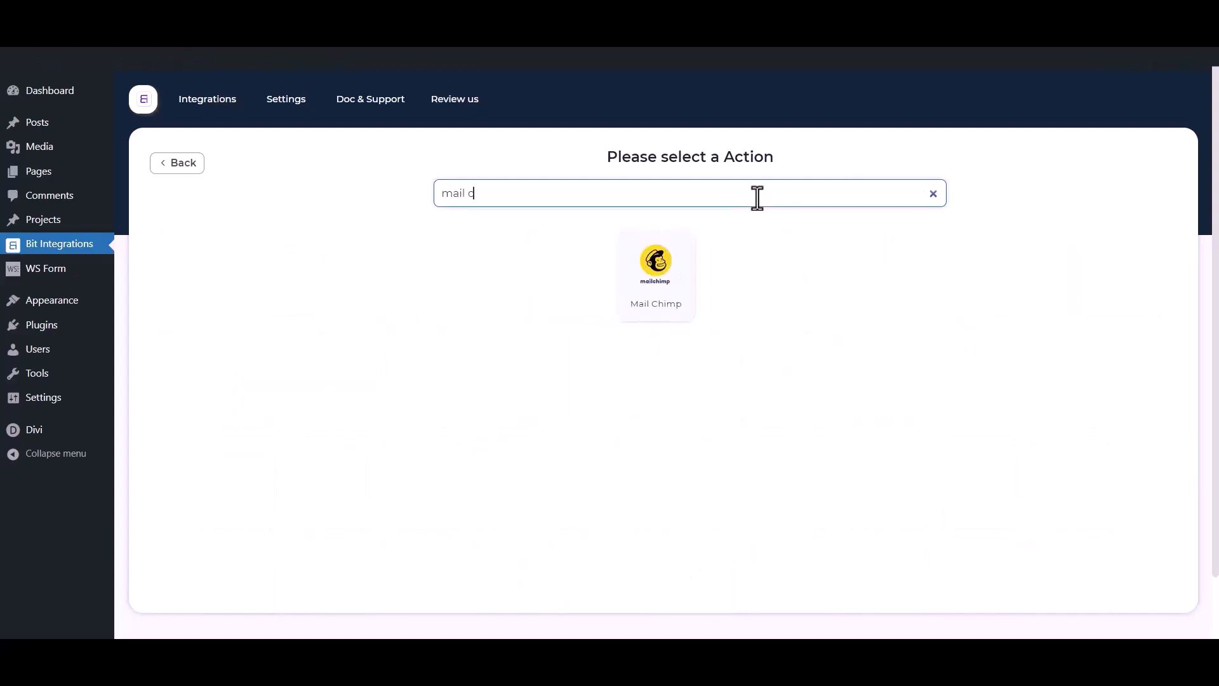
type("himp")
Select Mail Chimp, note its Integration Name, Client id and Client secret fields, and open the Mail Chimp API Console
left_click(691, 281)
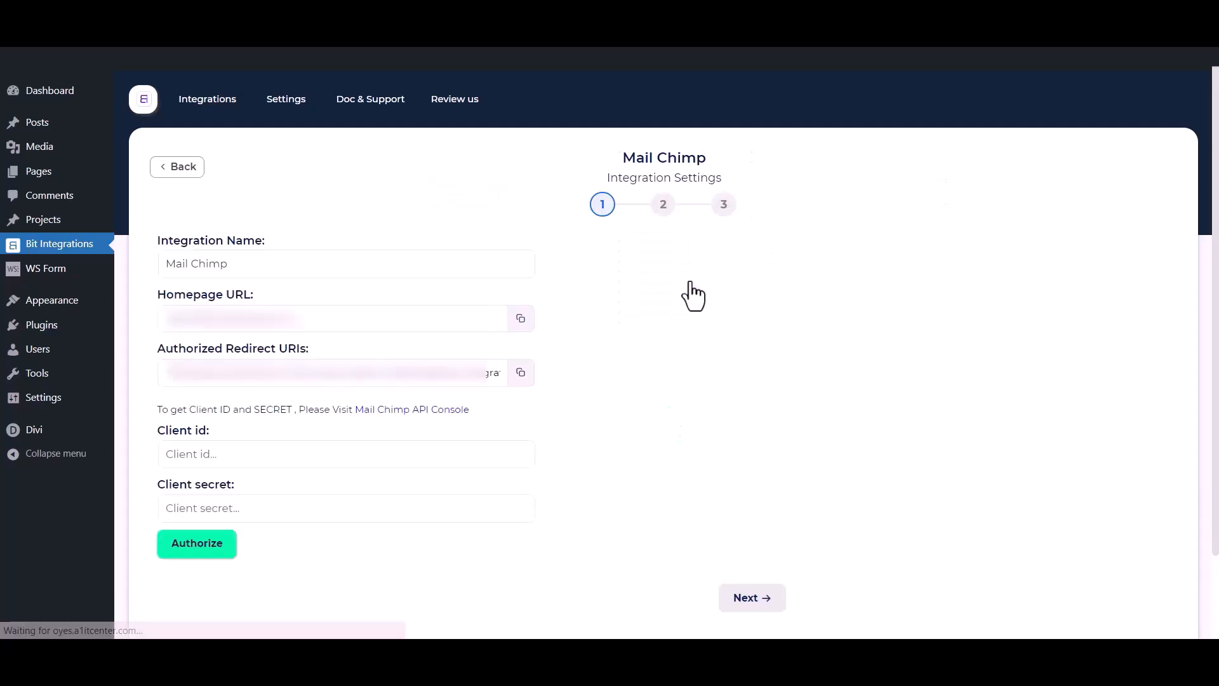
left_click_drag(252, 264, 140, 264)
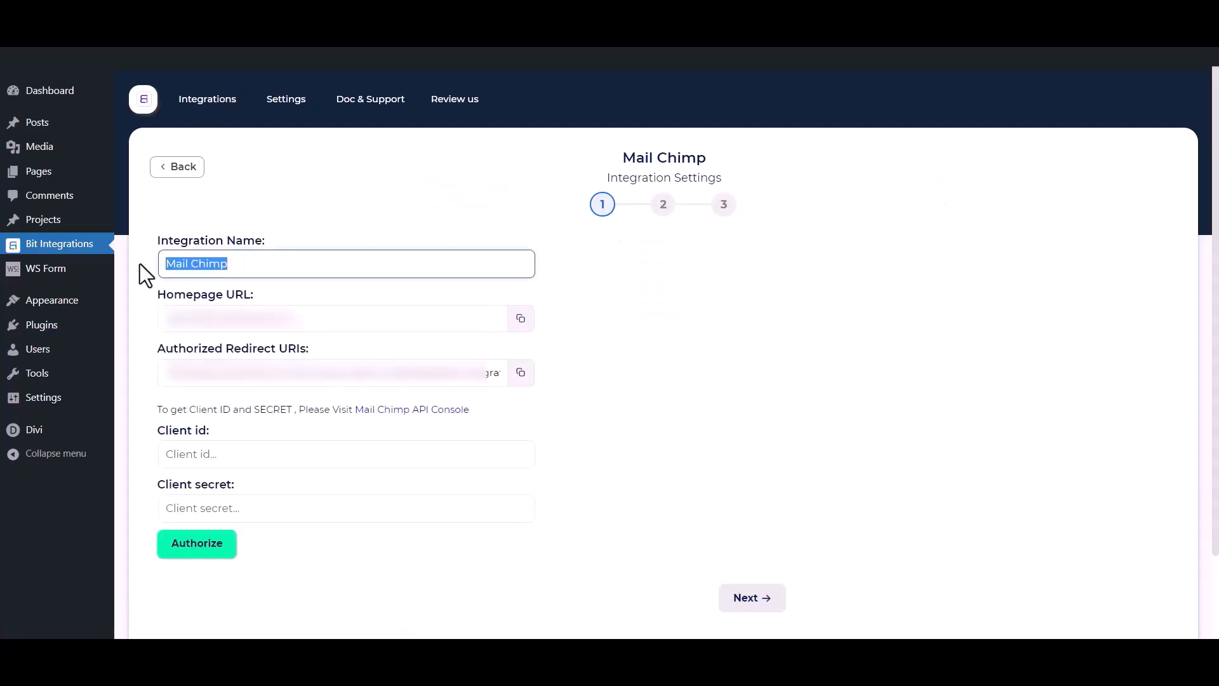
left_click_drag(144, 429, 198, 431)
left_click_drag(154, 490, 235, 485)
left_click(283, 419)
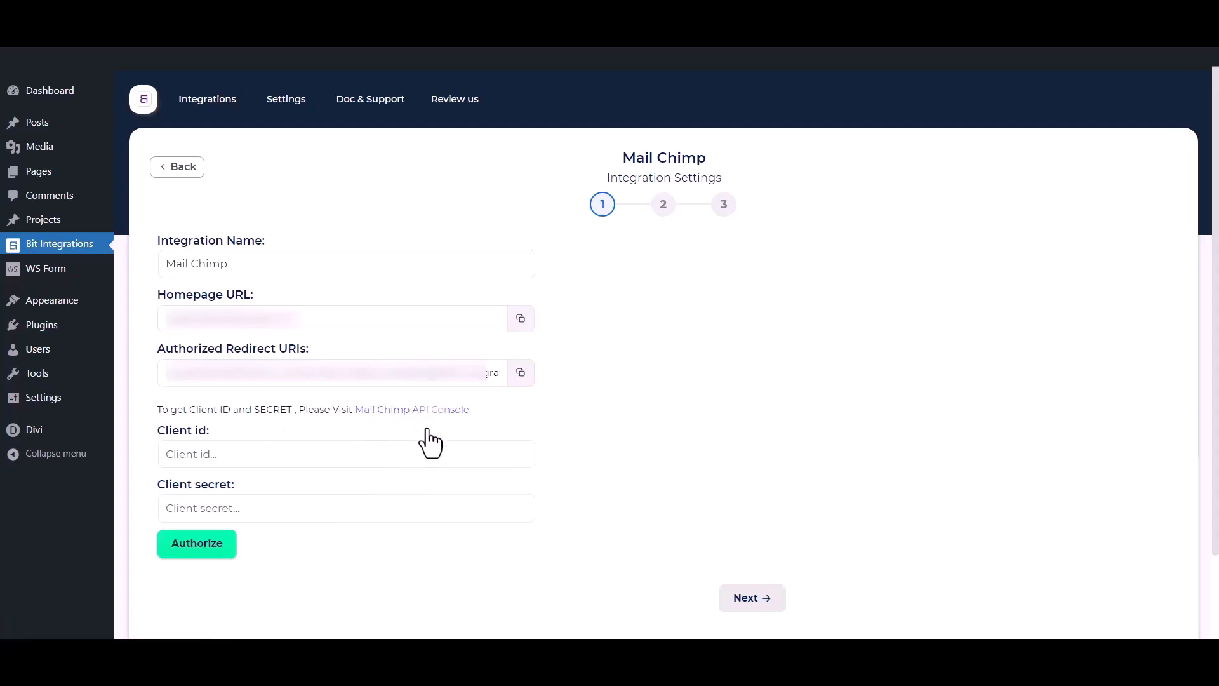
left_click(422, 411)
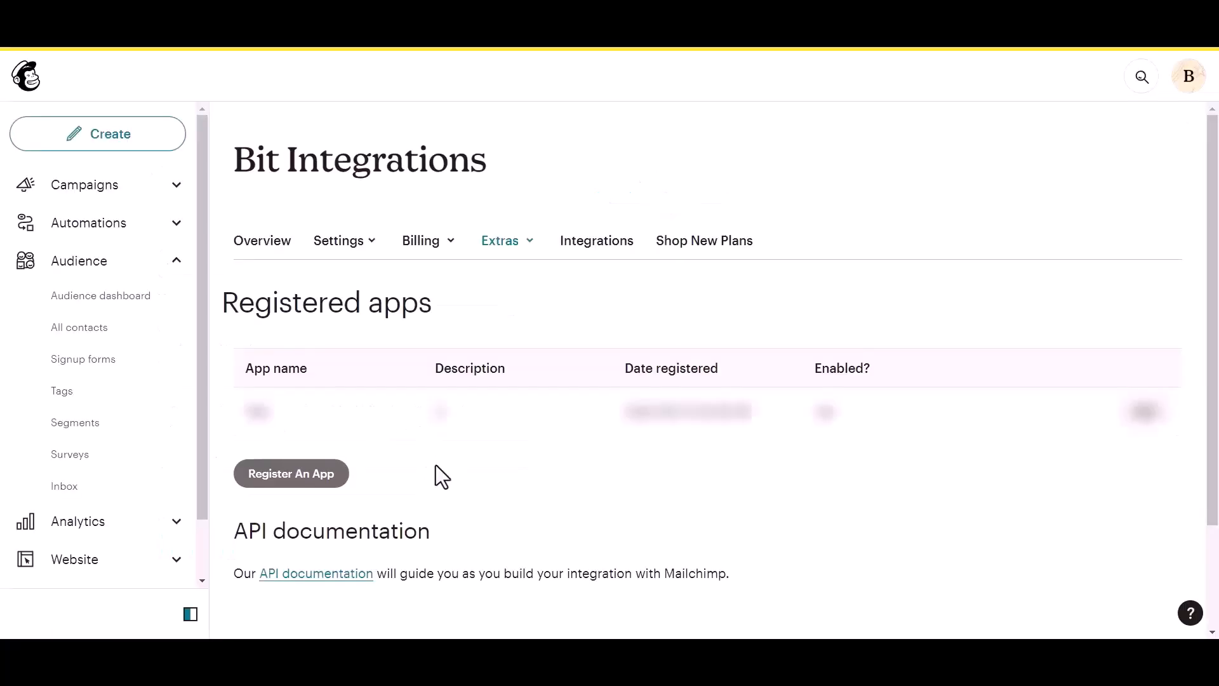
Start registering a Mailchimp app named 'Bit Integrations' with description 'test' and company 'Bit Apps'
left_click(267, 479)
left_click(298, 246)
type("Bit Integrations")
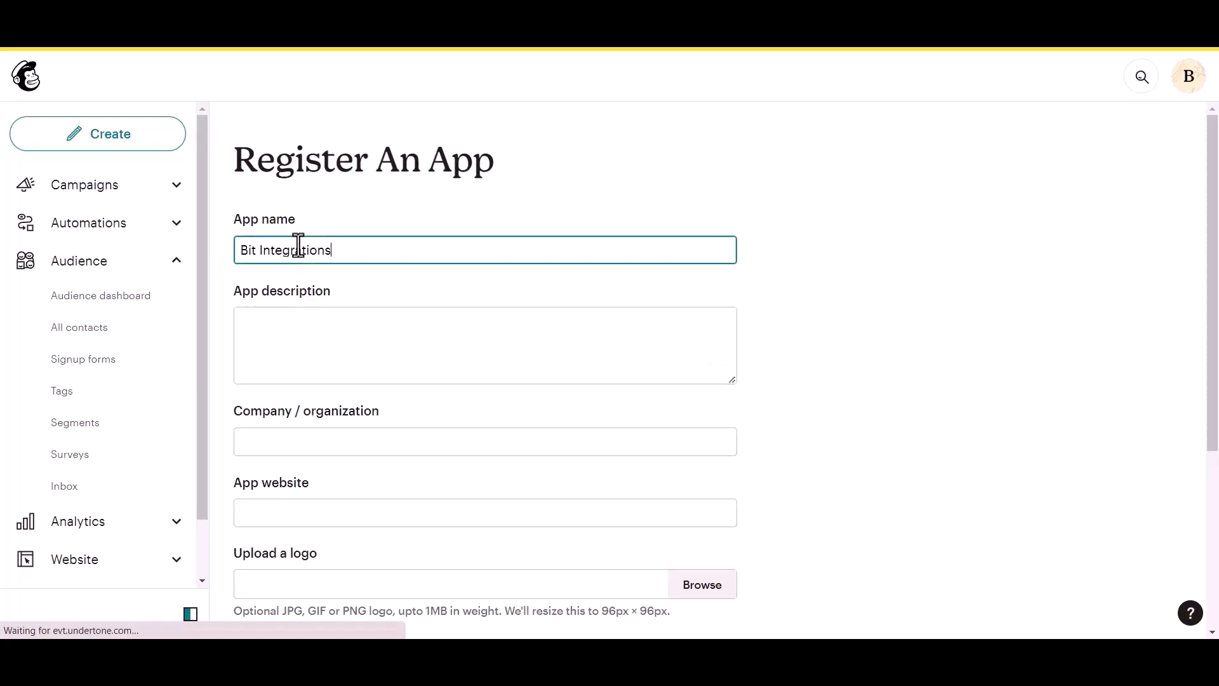
left_click(292, 321)
type("test")
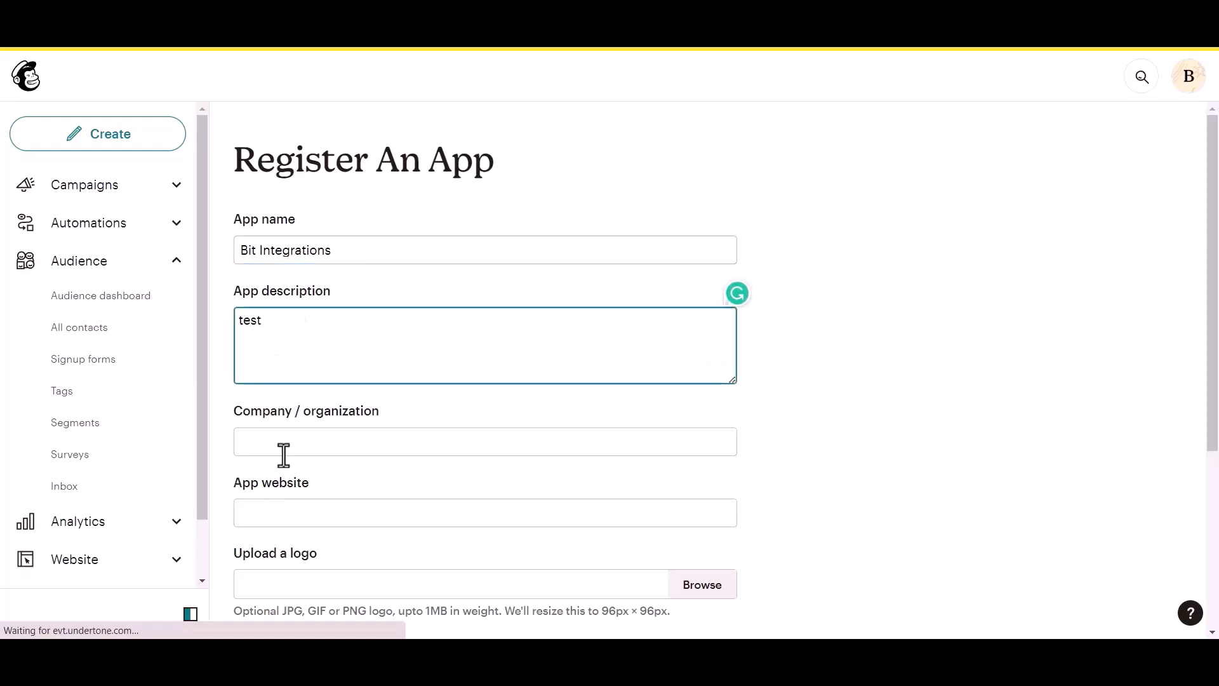
left_click(292, 444)
type("Bit Apps")
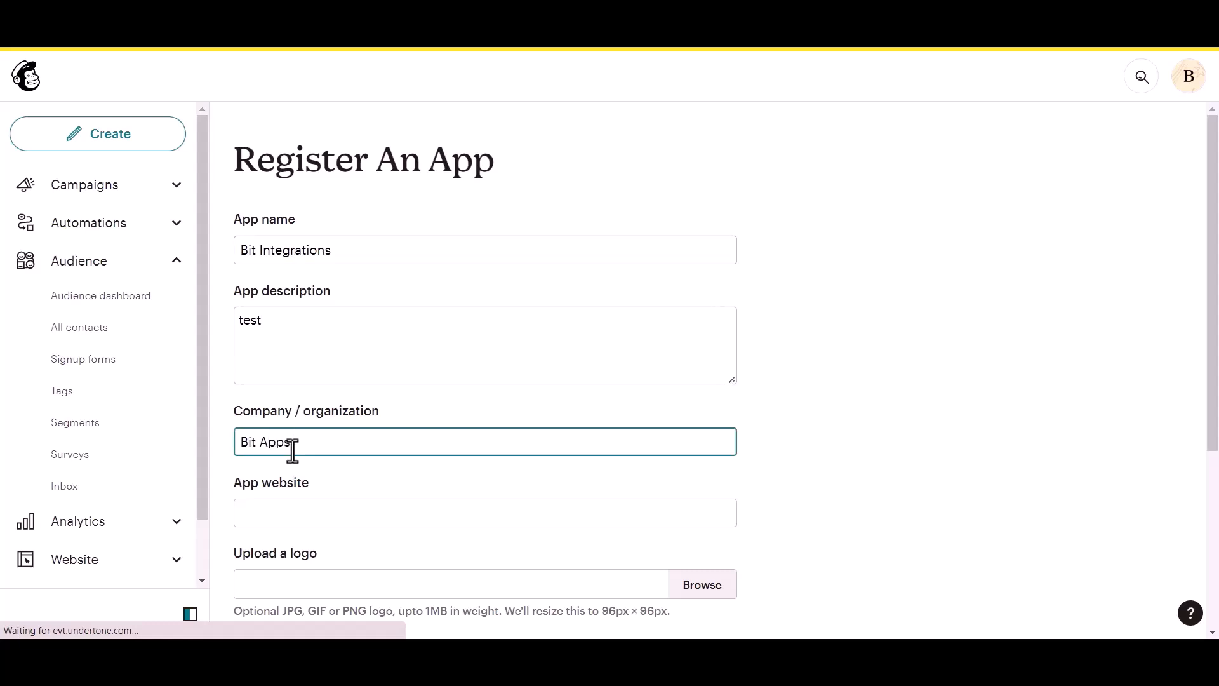
Fill the app website with the integration's Homepage URL
scroll(295, 450, "down", 1)
left_click(312, 440)
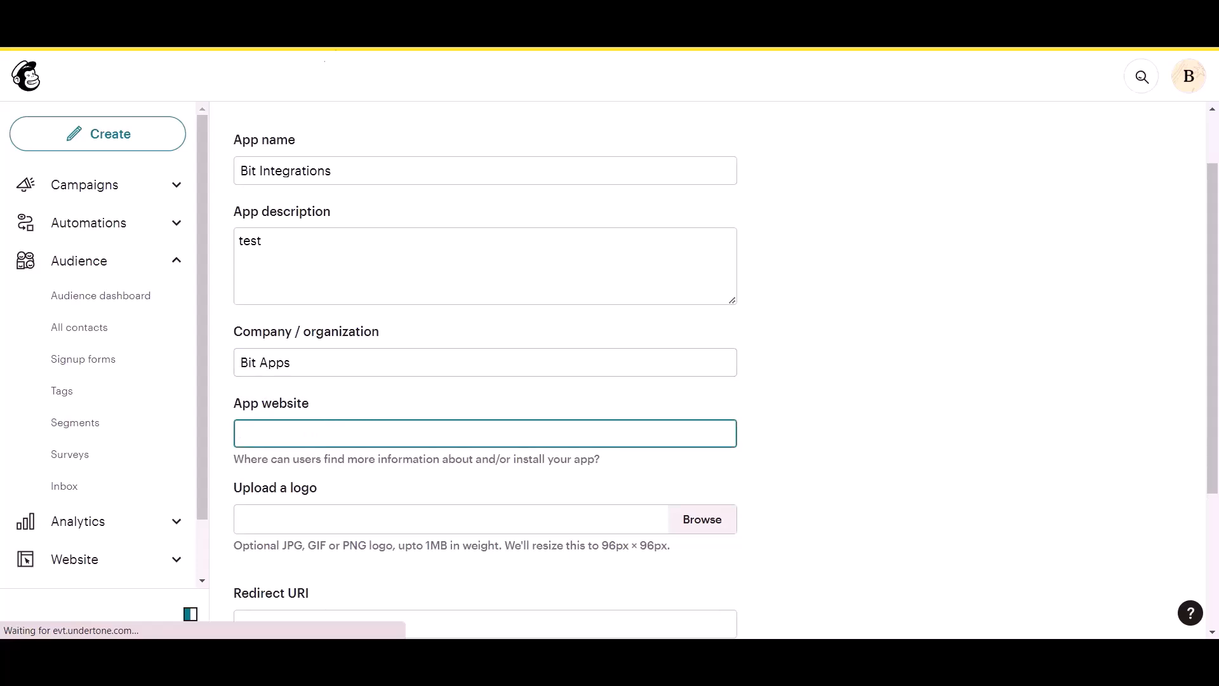
left_click(316, 25)
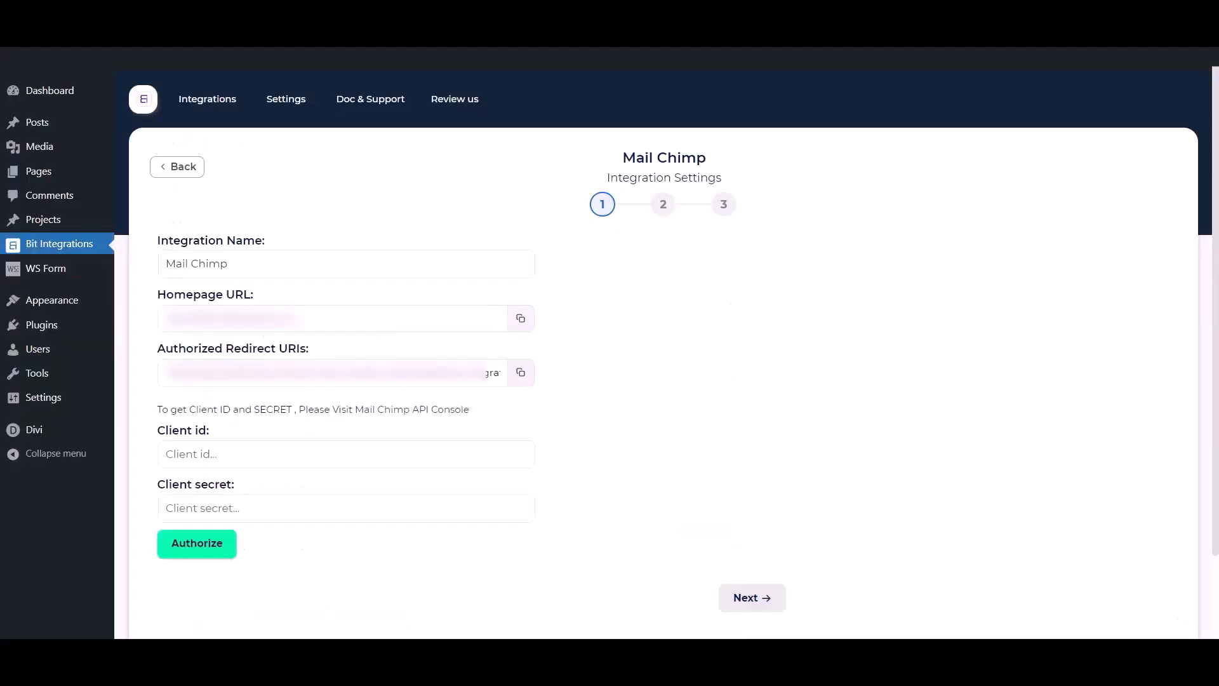
left_click(515, 323)
left_click(476, 25)
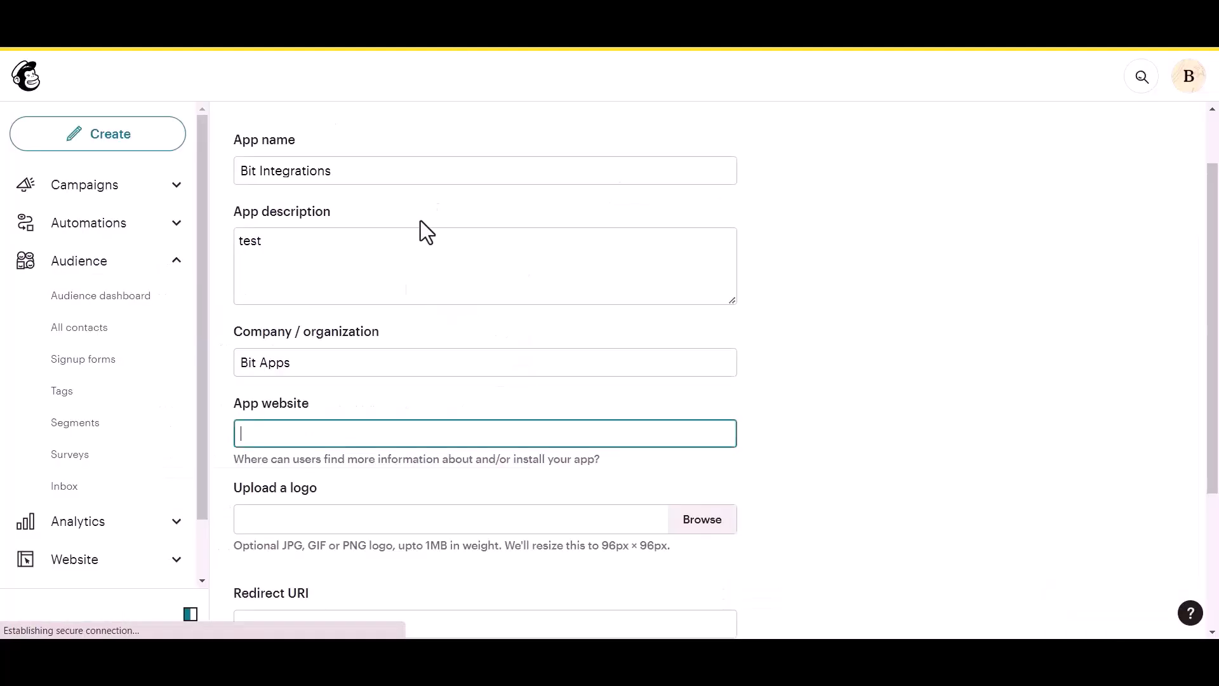
left_click(326, 435)
key("ctrl+v")
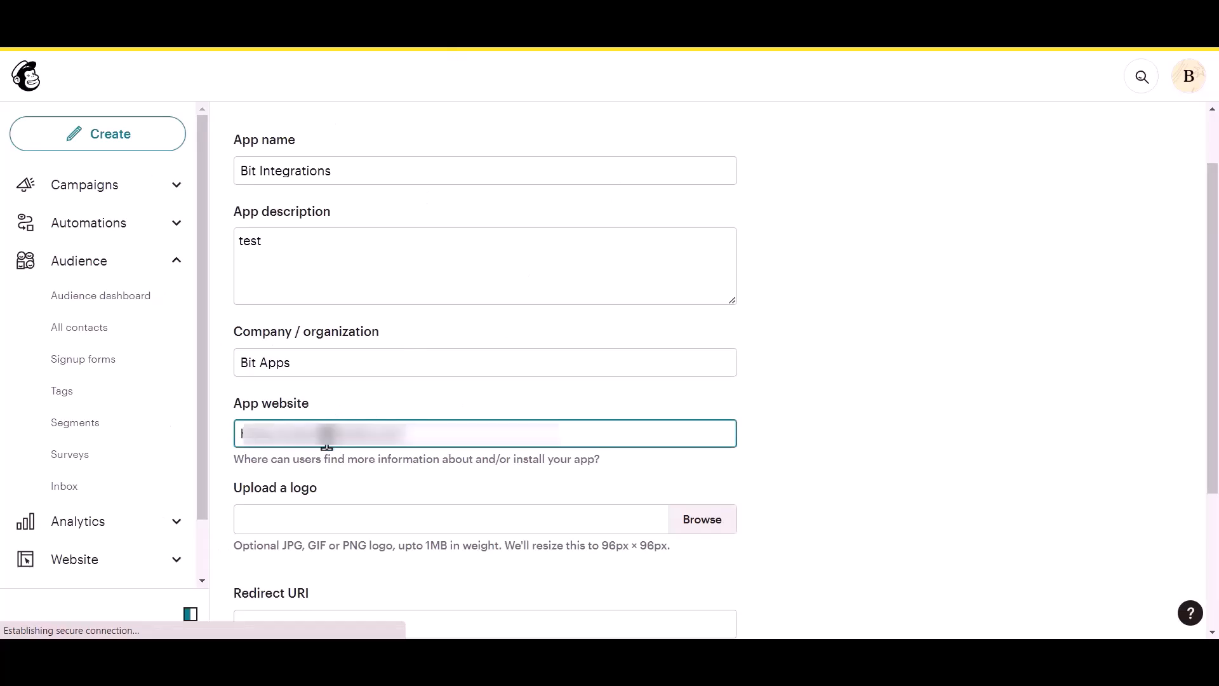
Fill Redirect URI with the integration's authorized redirect URI and create the app
scroll(327, 442, "down", 1)
scroll(328, 442, "down", 2)
left_click(307, 463)
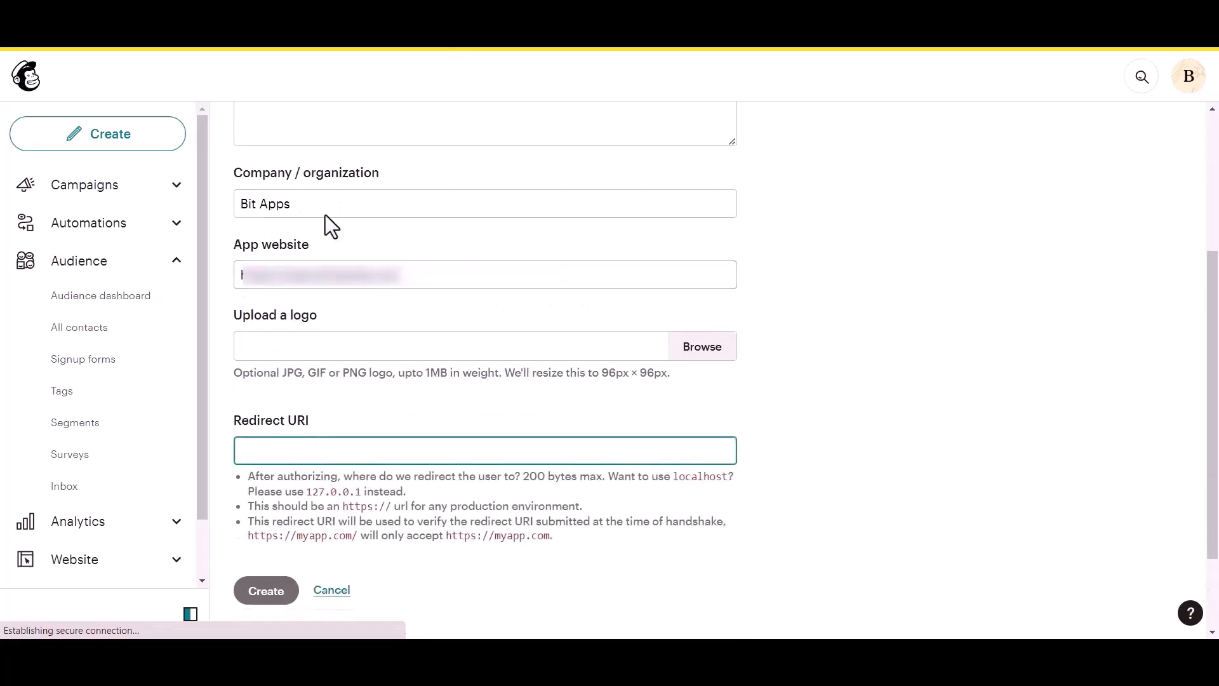
left_click(317, 26)
left_click(517, 379)
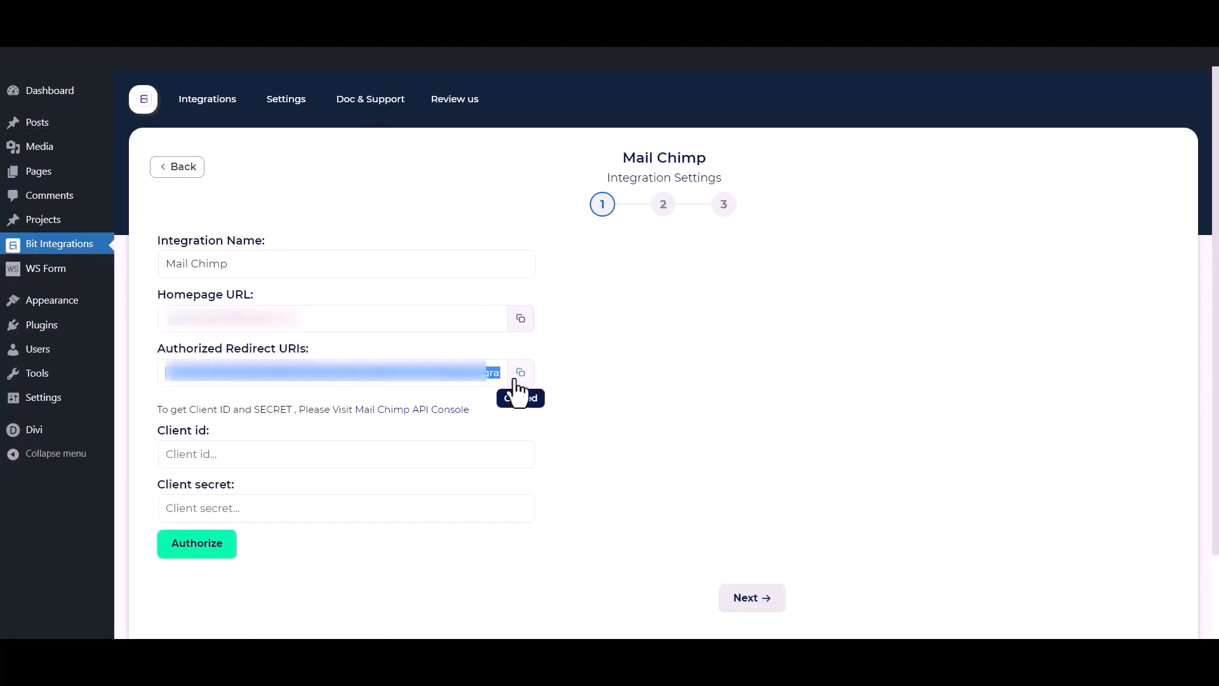
left_click(495, 25)
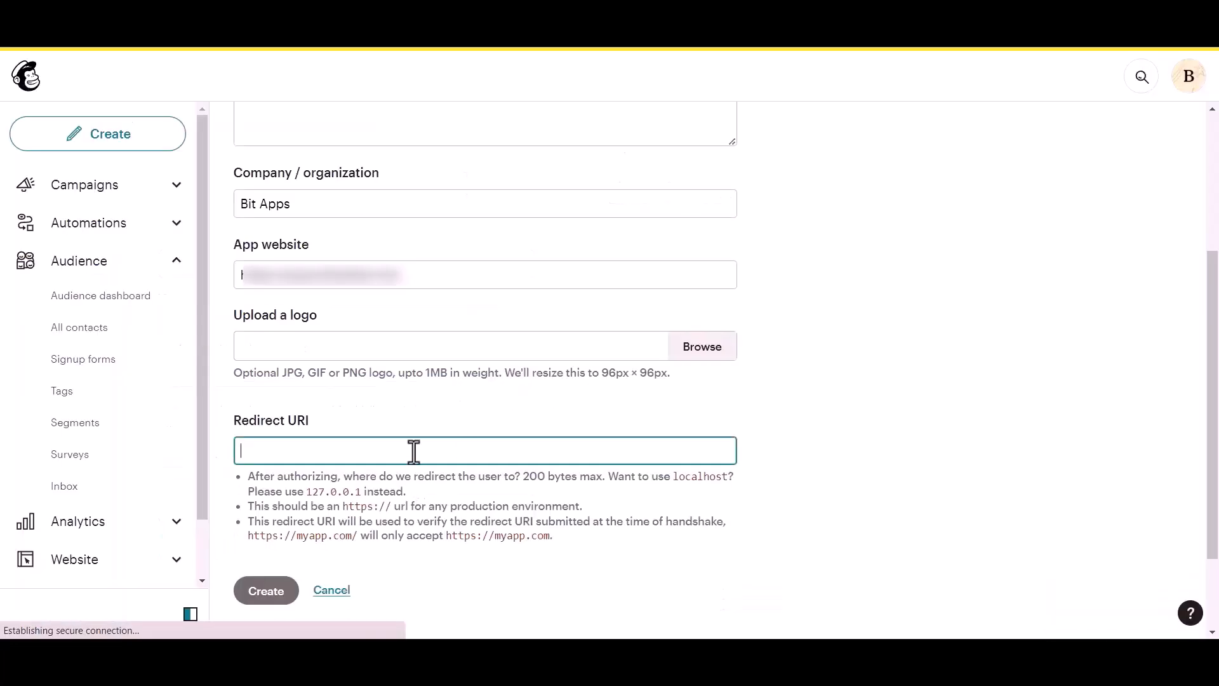
key("ctrl+v")
left_click(750, 407)
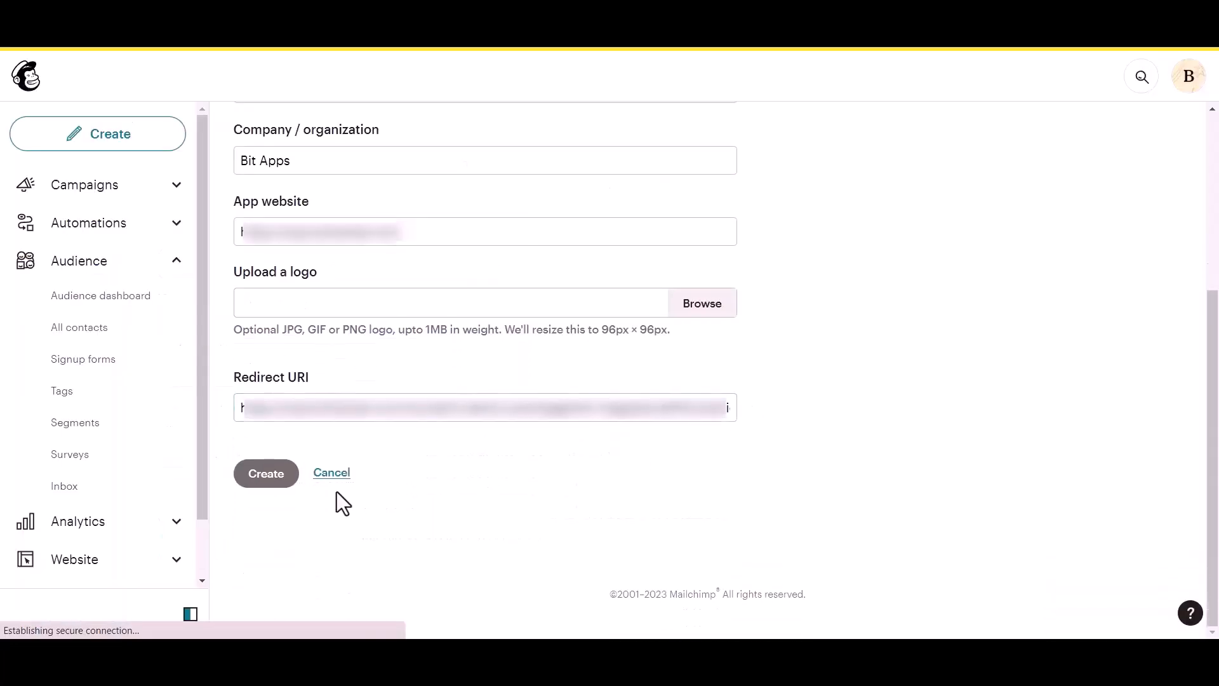
left_click(264, 481)
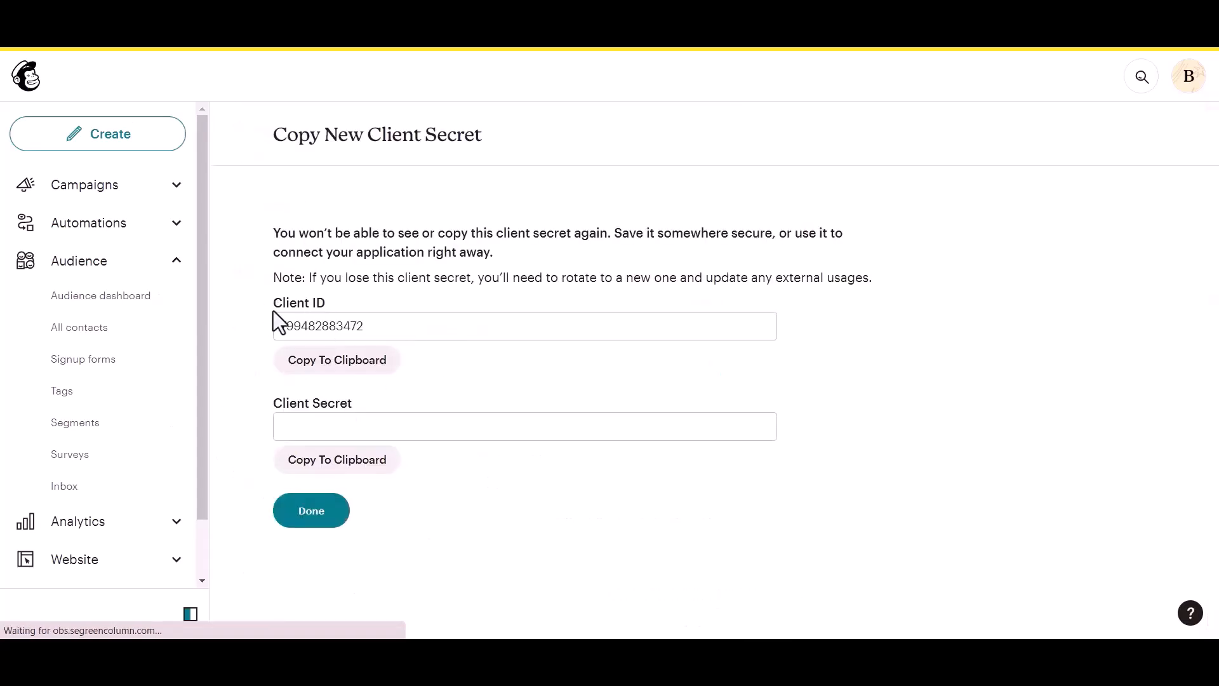
Copy the new app's client ID into the Bit Integrations Client id field
left_click(265, 398)
left_click(378, 390)
left_click(366, 368)
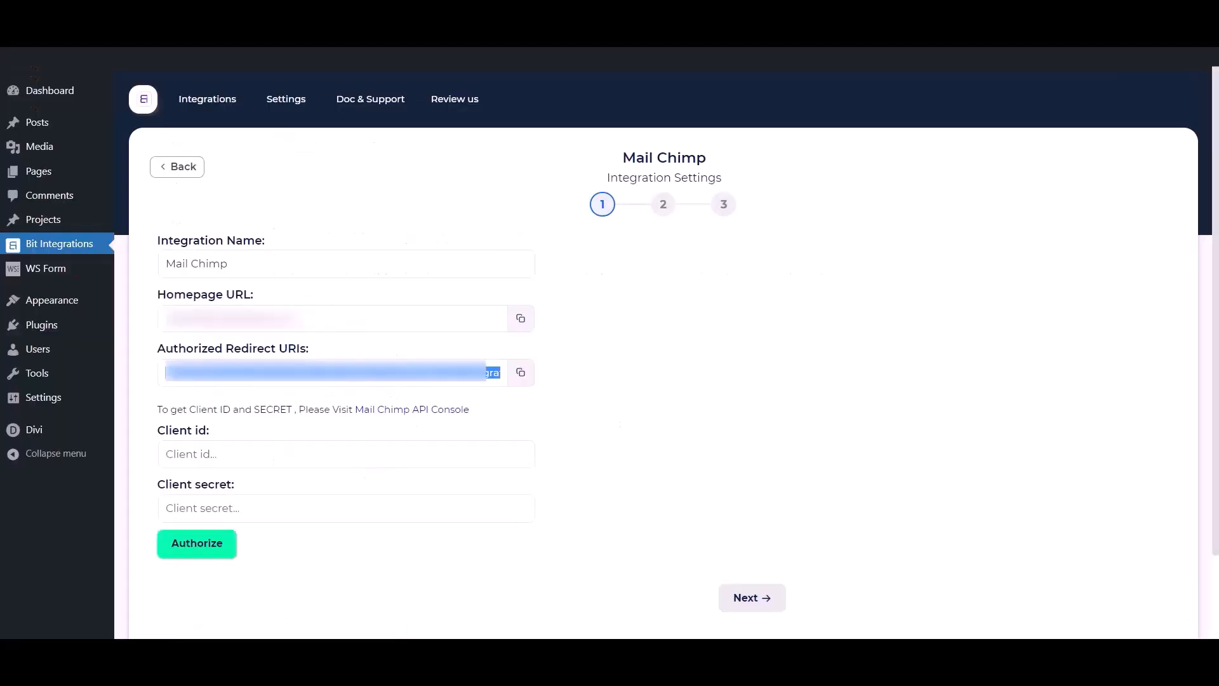
left_click(324, 462)
key("ctrl+v")
Copy the new app's client secret into the Client secret field
left_click(407, 12)
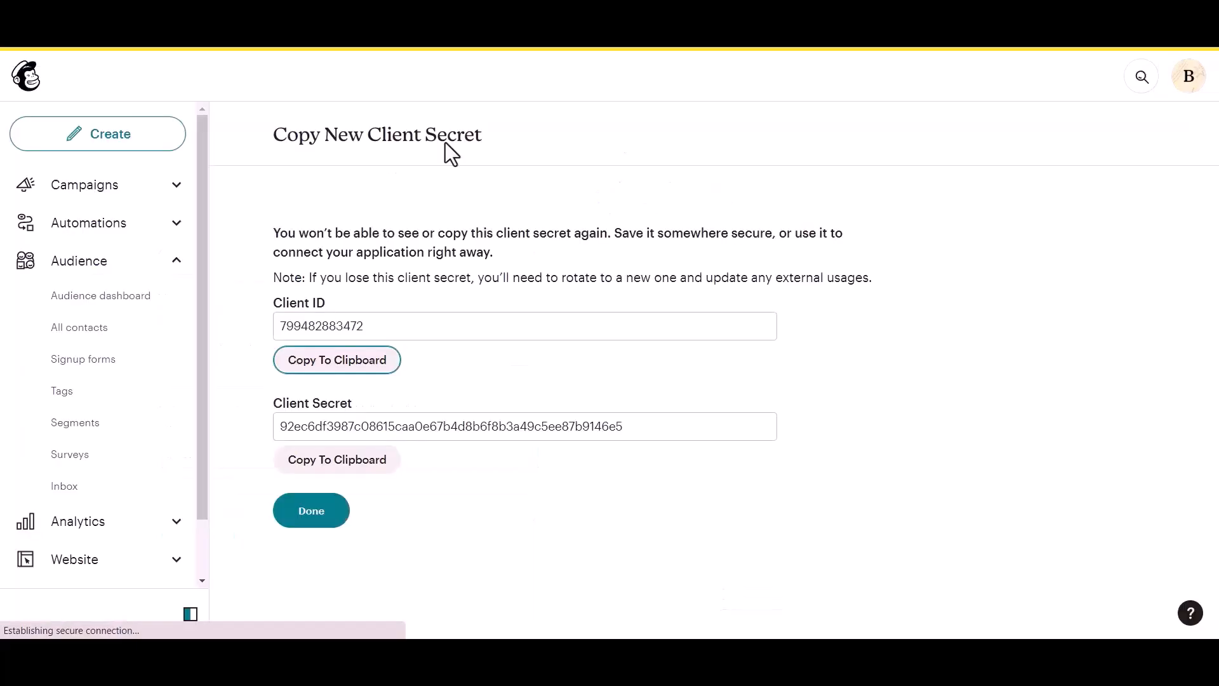
left_click(333, 467)
left_click(254, 13)
left_click(335, 506)
key("ctrl+v")
Authorize the Mail Chimp connection by logging into Mailchimp and allowing Bit Integrations access
left_click(347, 588)
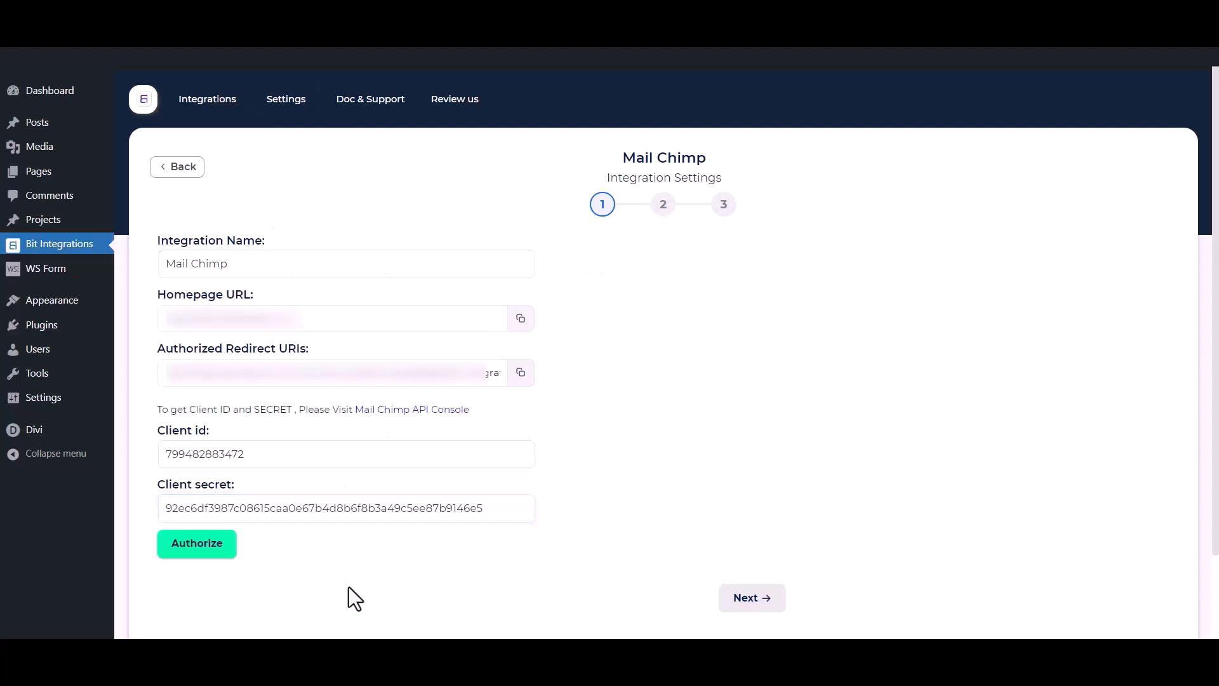
left_click(216, 559)
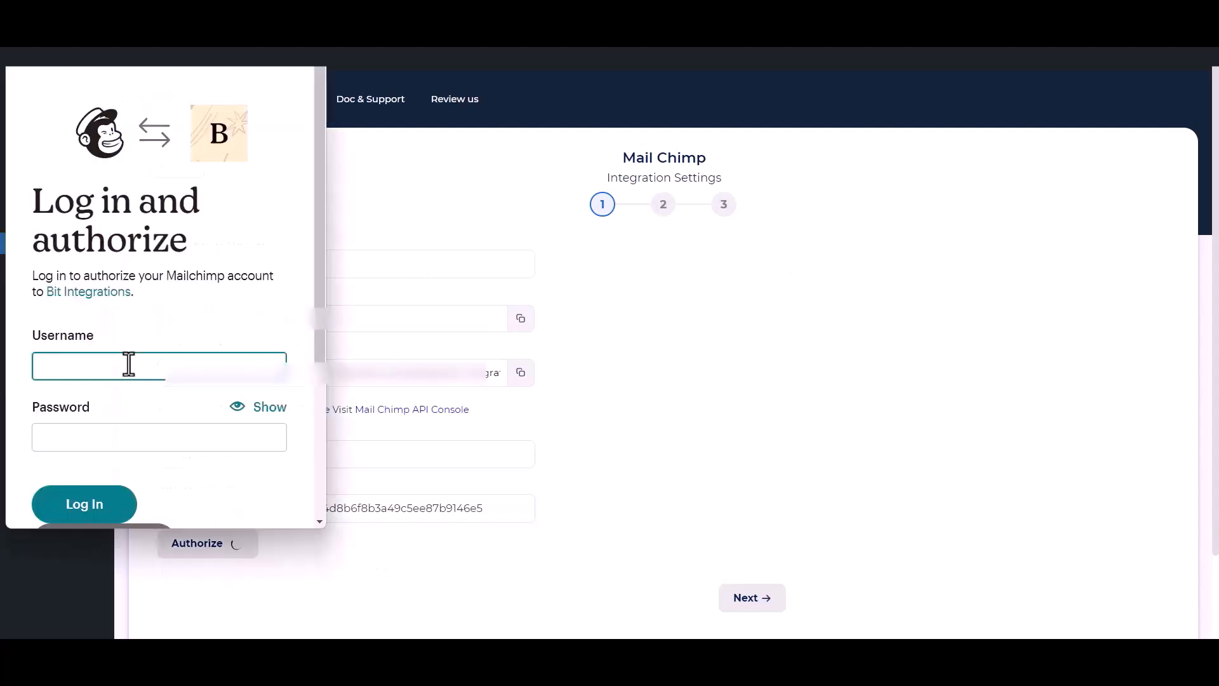
left_click(93, 508)
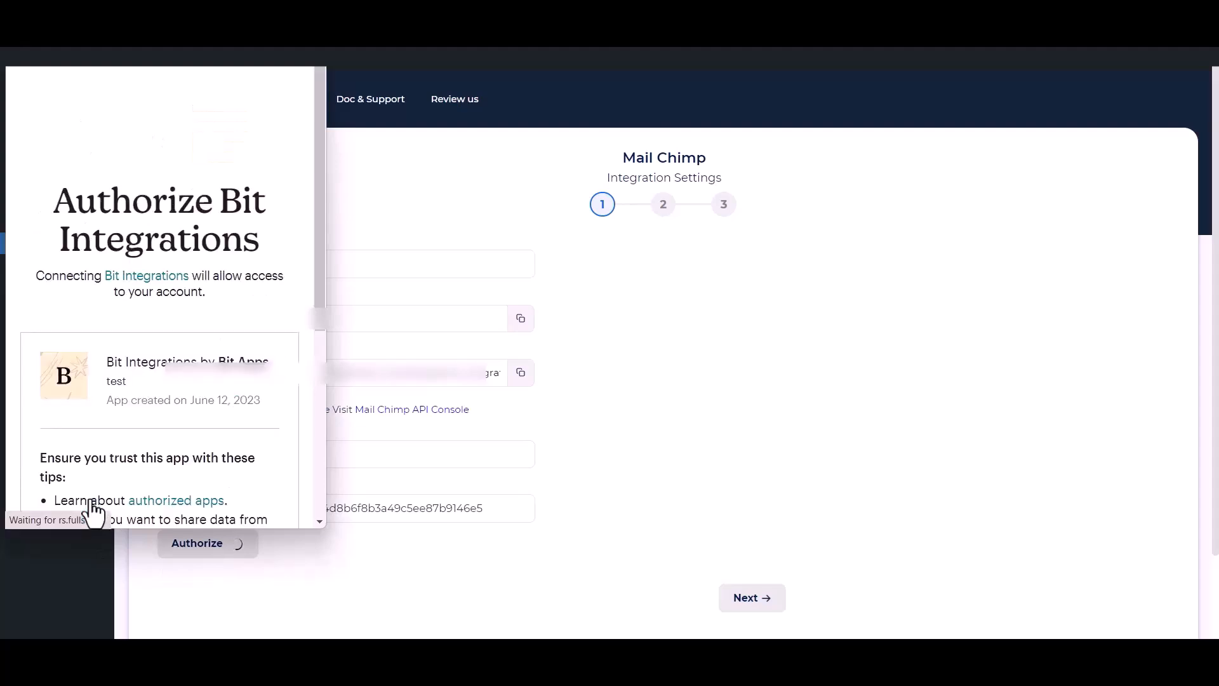
scroll(136, 398, "down", 5)
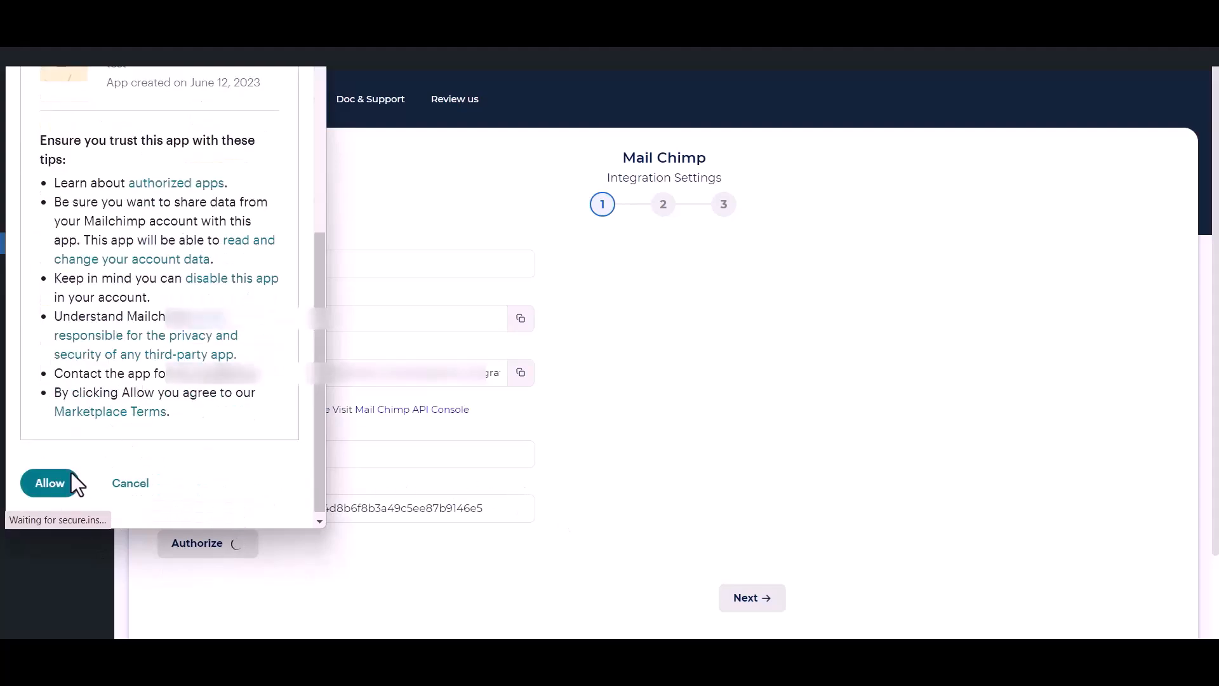
left_click(40, 486)
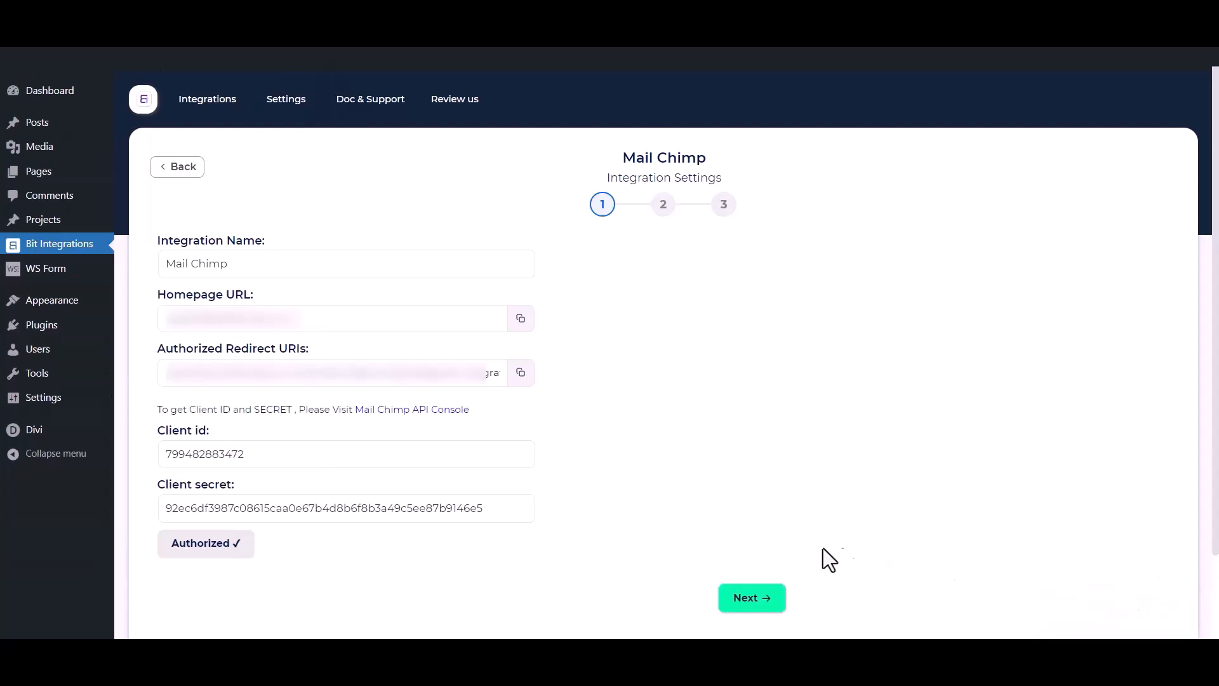
Choose the Bit Integrations audience and add Tag - 1, Tag - 2 and Tag - 3
left_click(762, 603)
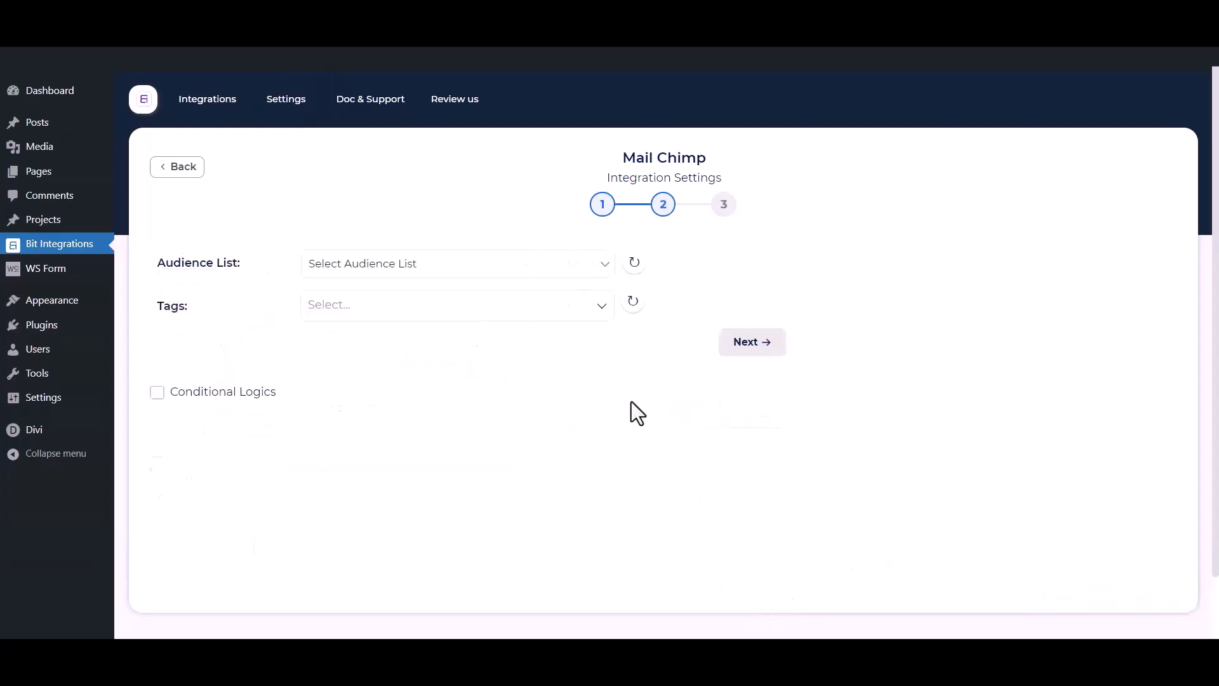
left_click(394, 263)
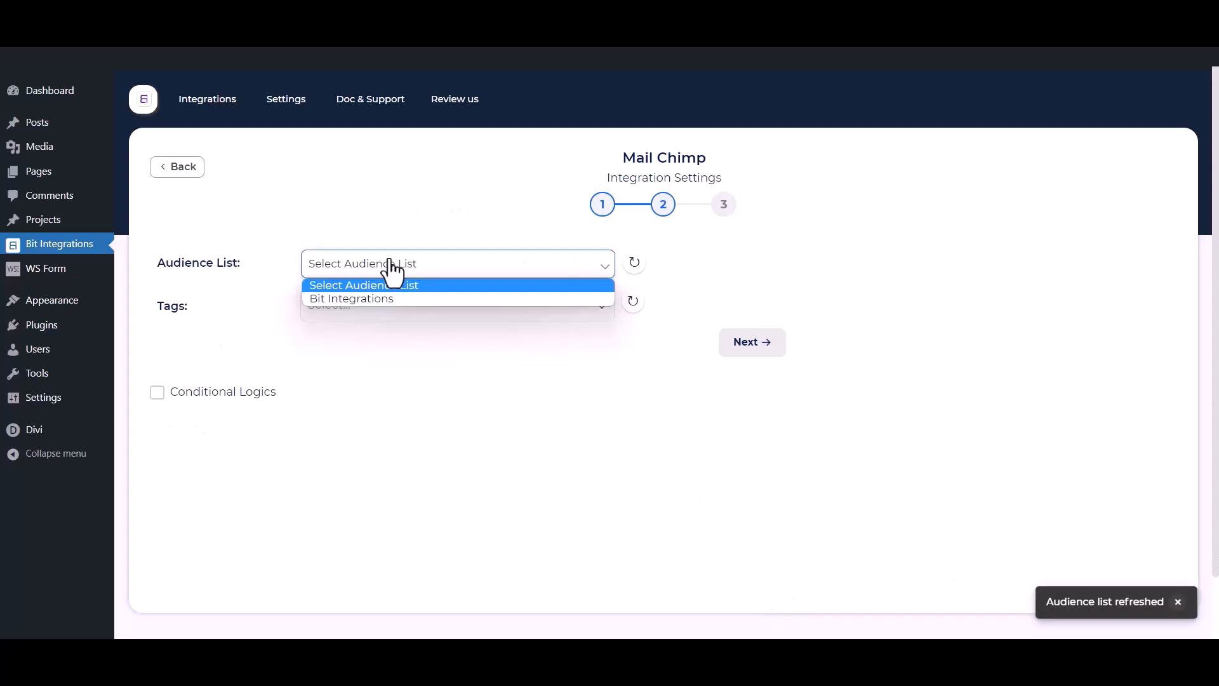
left_click(372, 300)
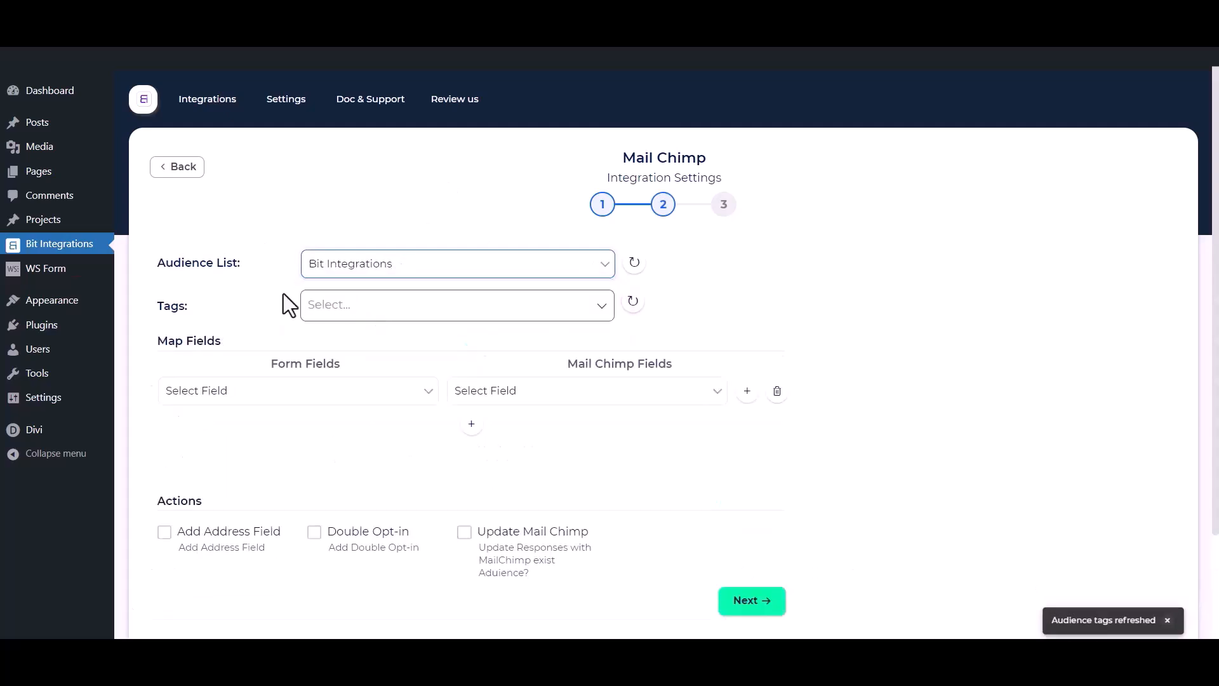
left_click(394, 305)
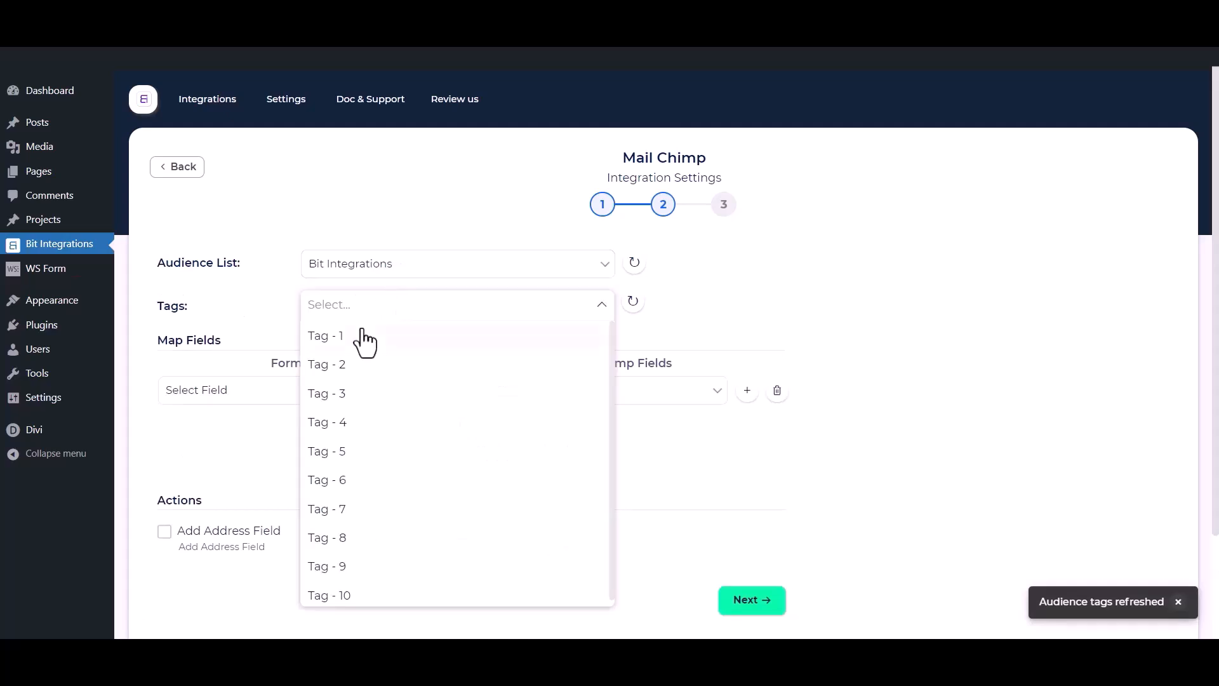
left_click(356, 336)
left_click(346, 365)
left_click(343, 398)
left_click(235, 297)
Map the form's First Name, Email and Phone to Mailchimp's First Name, Email and Phone Number
scroll(236, 299, "down", 1)
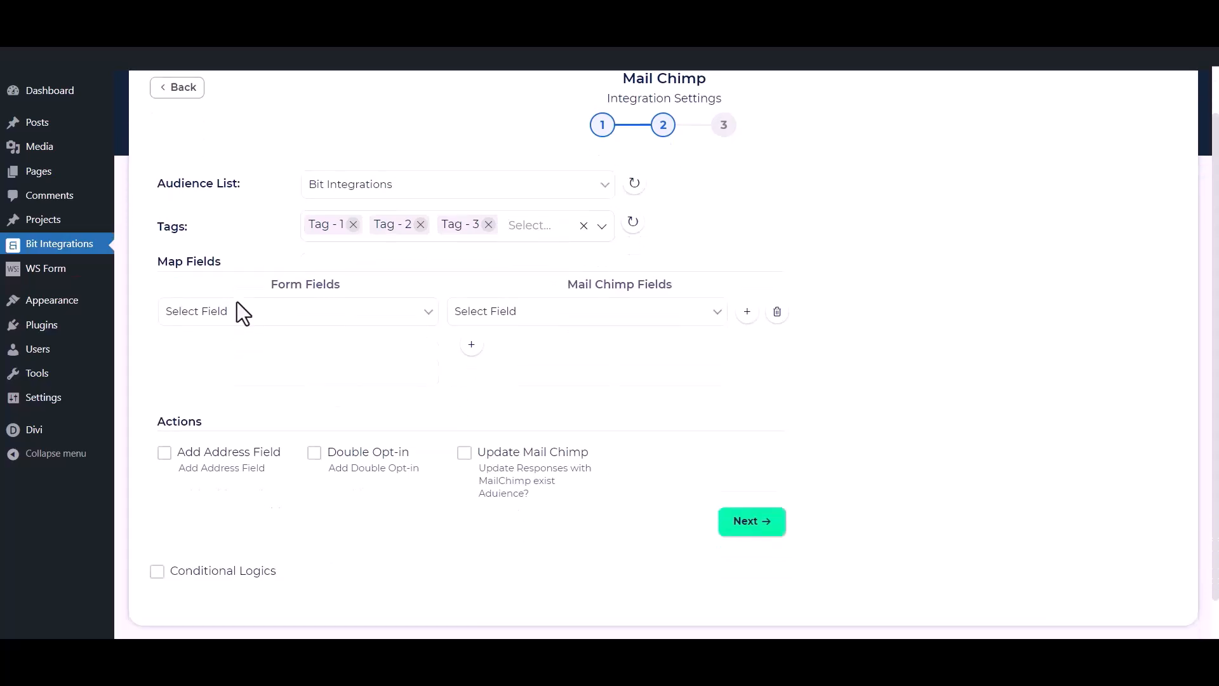
left_click(275, 317)
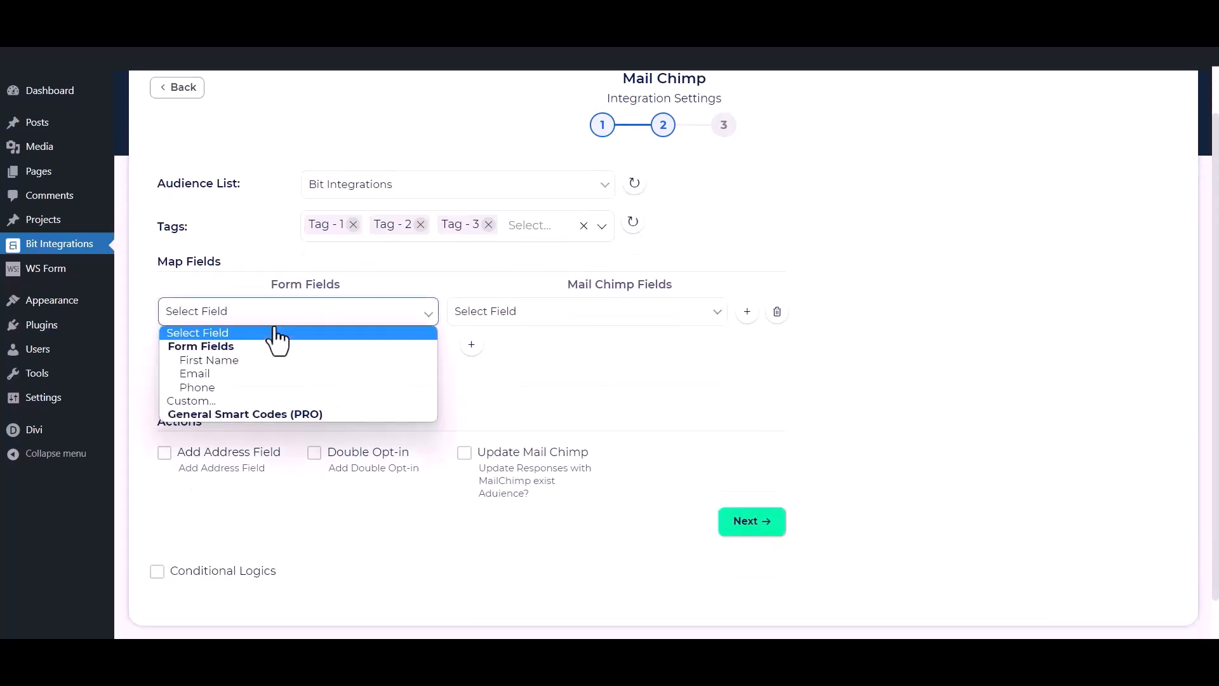
left_click(238, 361)
left_click(491, 314)
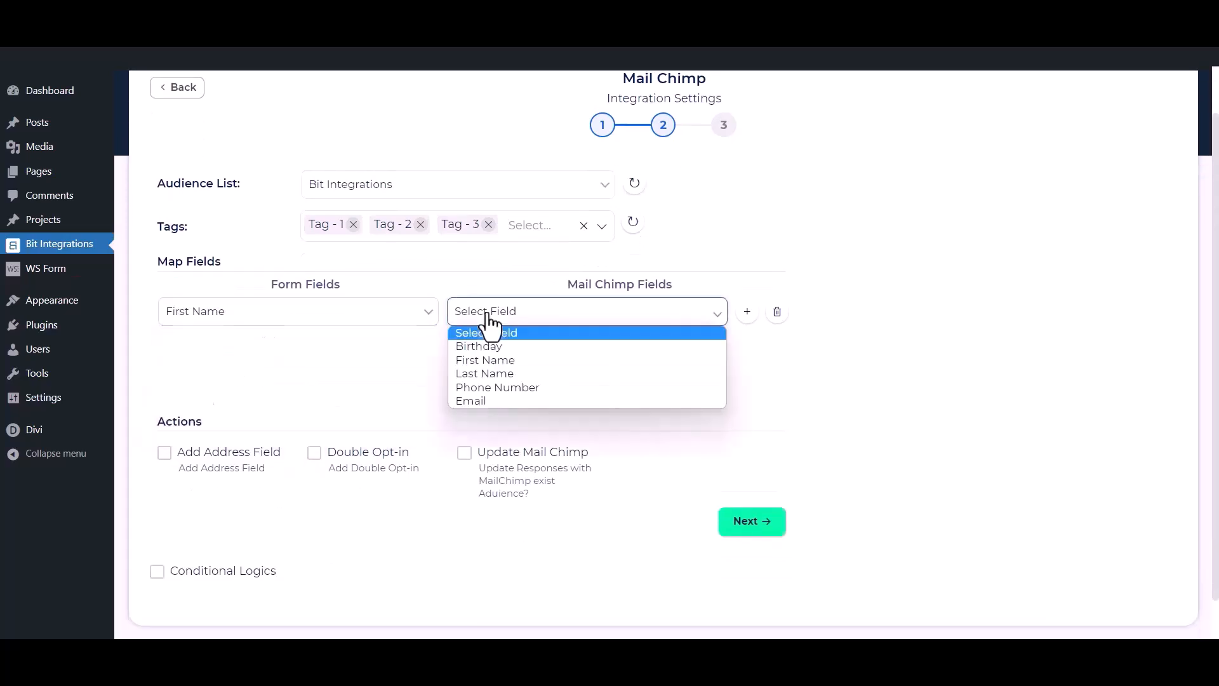
left_click(501, 360)
left_click(471, 346)
left_click(381, 348)
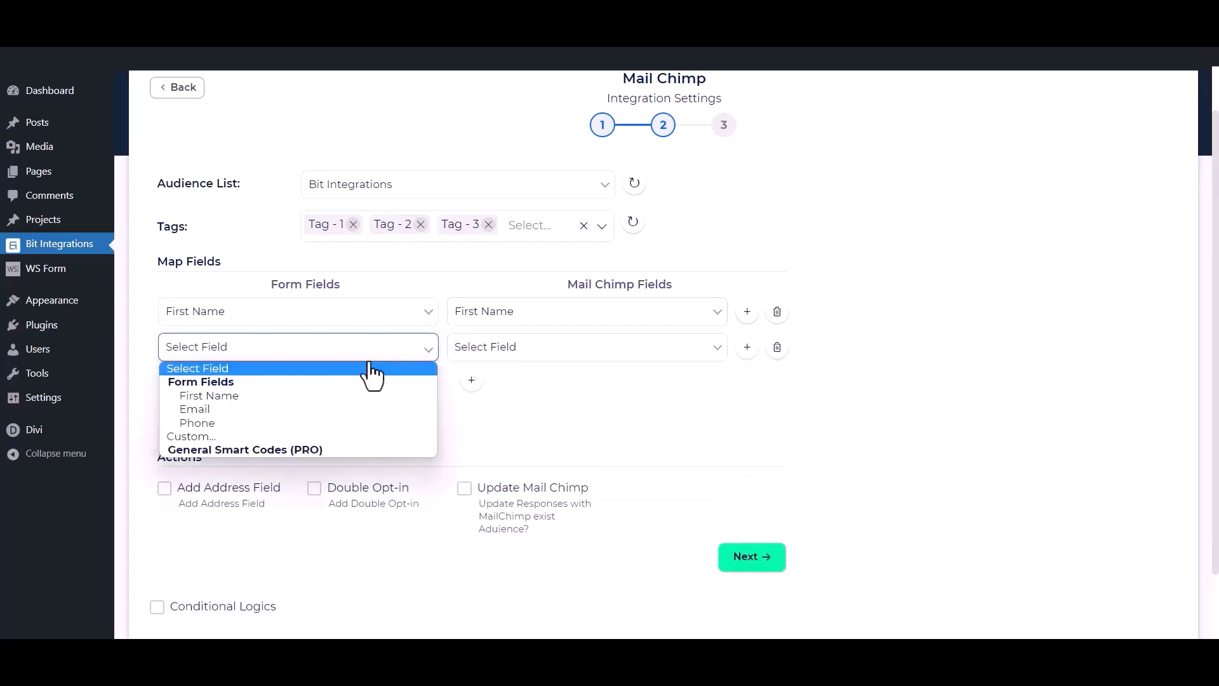
left_click(277, 412)
left_click(539, 359)
left_click(468, 438)
left_click(471, 380)
left_click(426, 384)
left_click(299, 457)
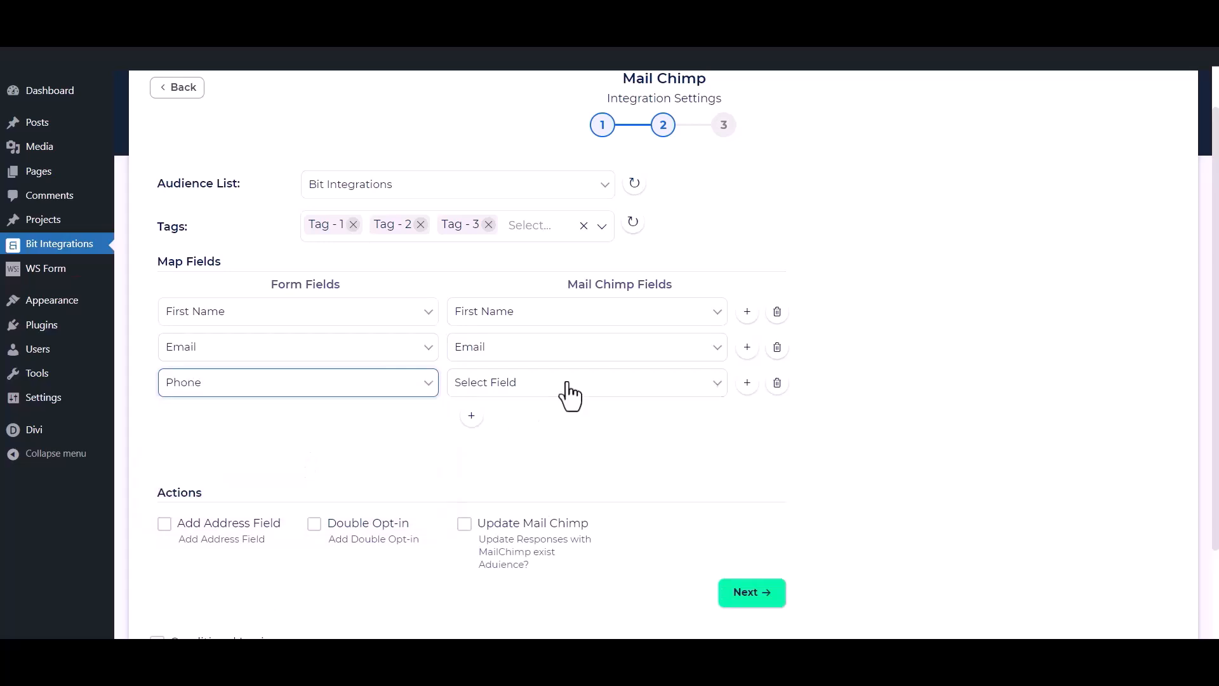
left_click(546, 385)
left_click(483, 458)
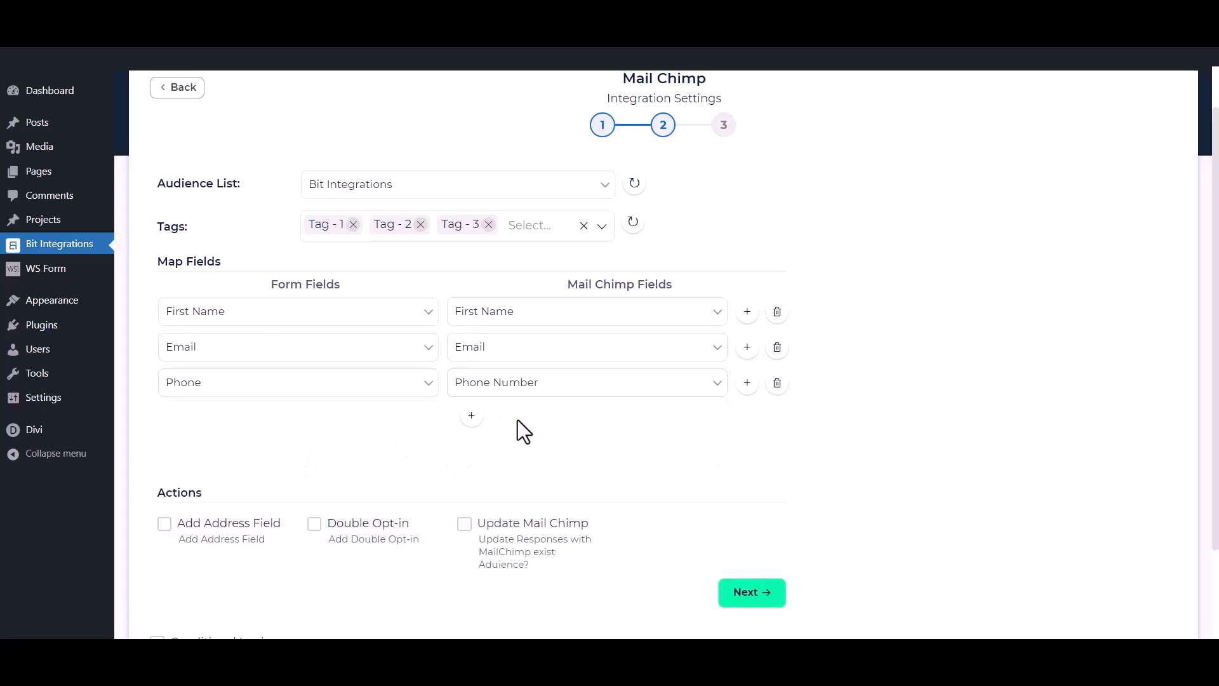
scroll(521, 420, "down", 2)
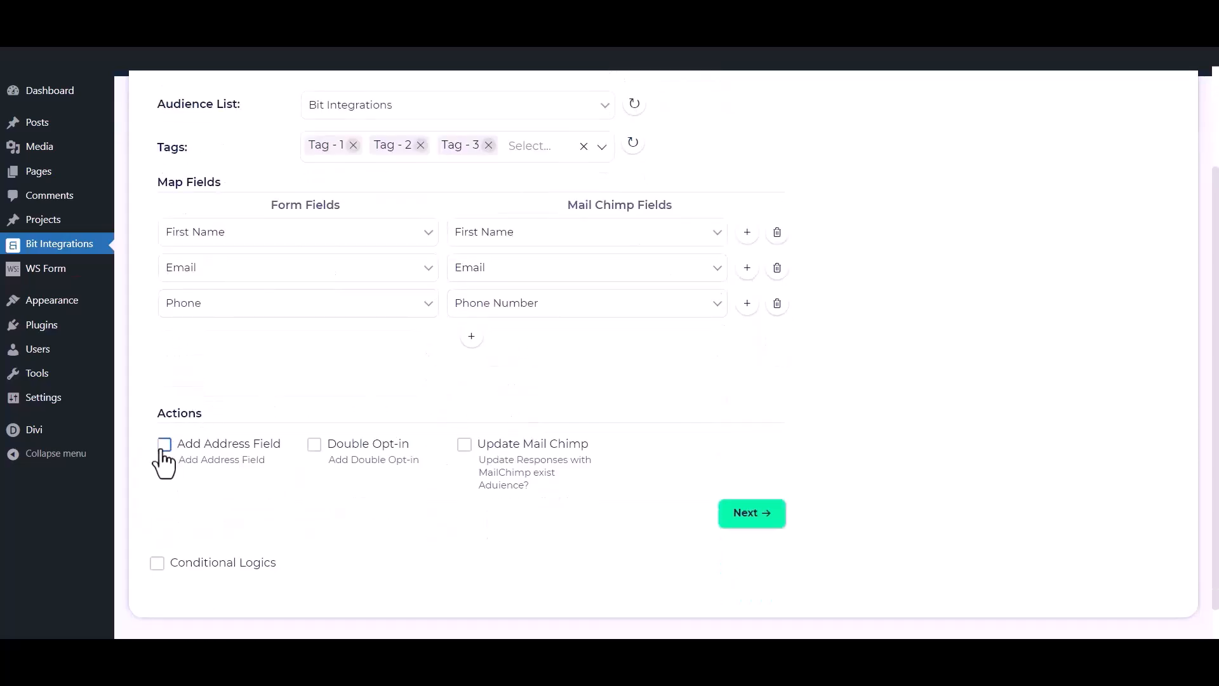
Preview address mapping, double opt-in and update-existing-subscriber options, leaving all turned off
left_click(164, 445)
scroll(164, 464, "down", 4)
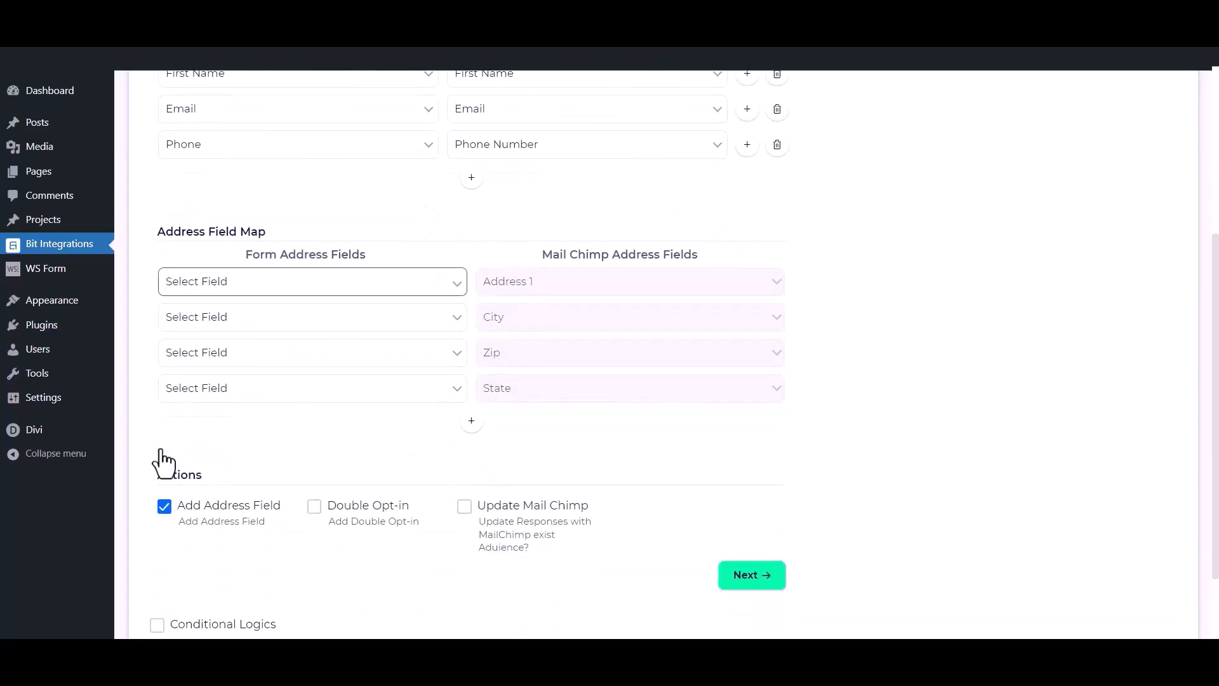
left_click(164, 505)
left_click(314, 408)
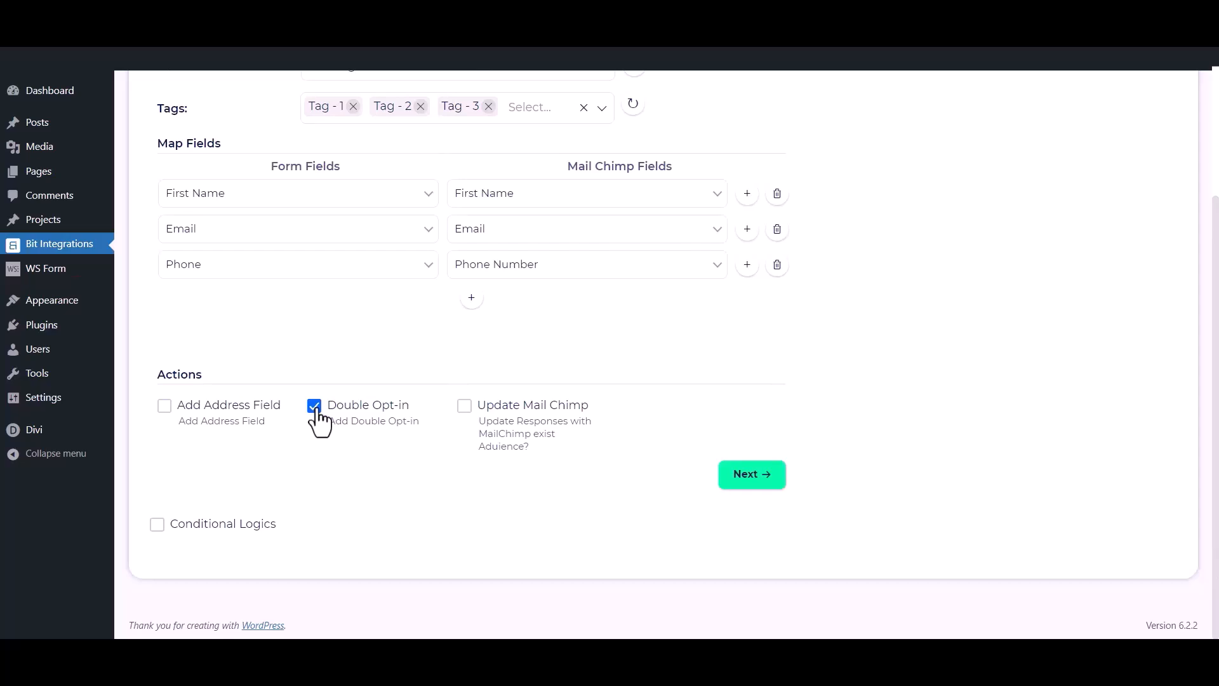
left_click(316, 407)
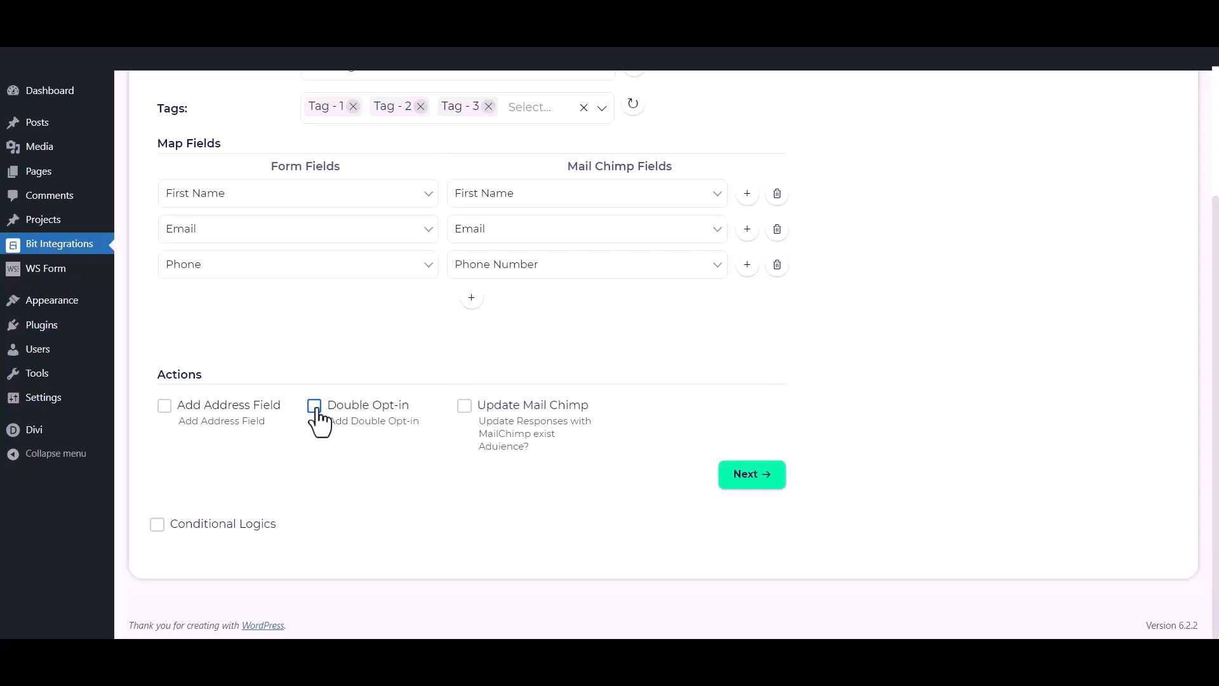
left_click(465, 407)
left_click(464, 407)
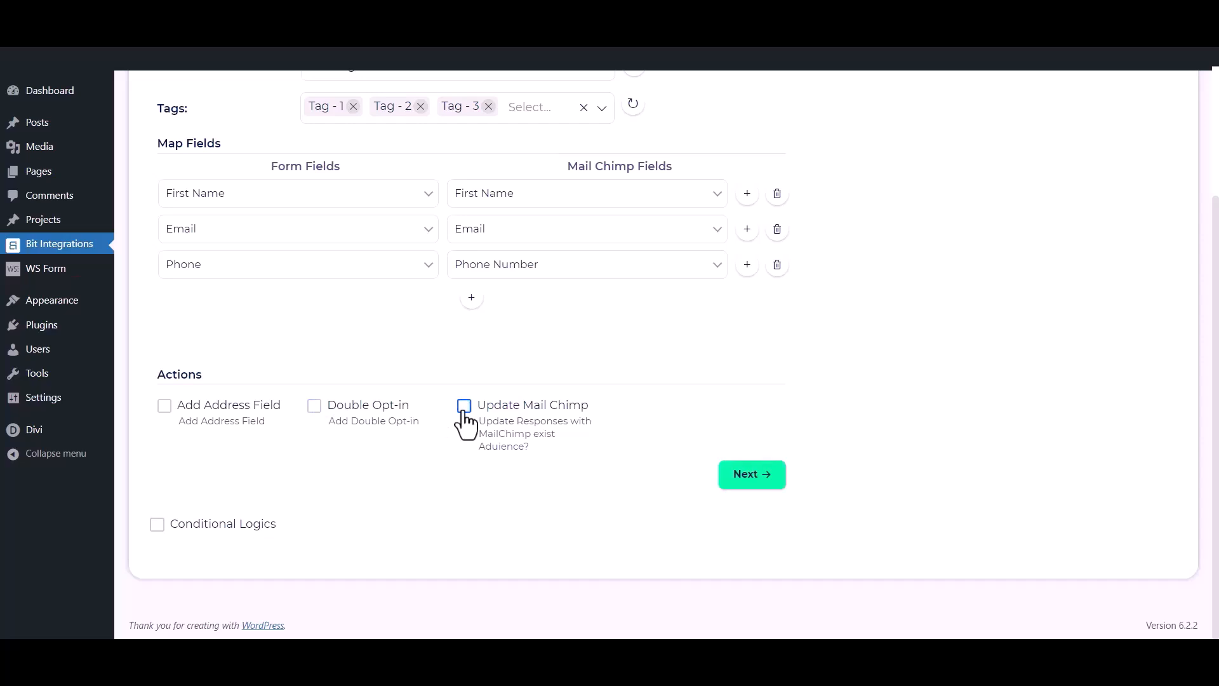
Leave conditional logic off, advance to the final step, and finish and save the integration
left_click(157, 525)
scroll(160, 543, "down", 2)
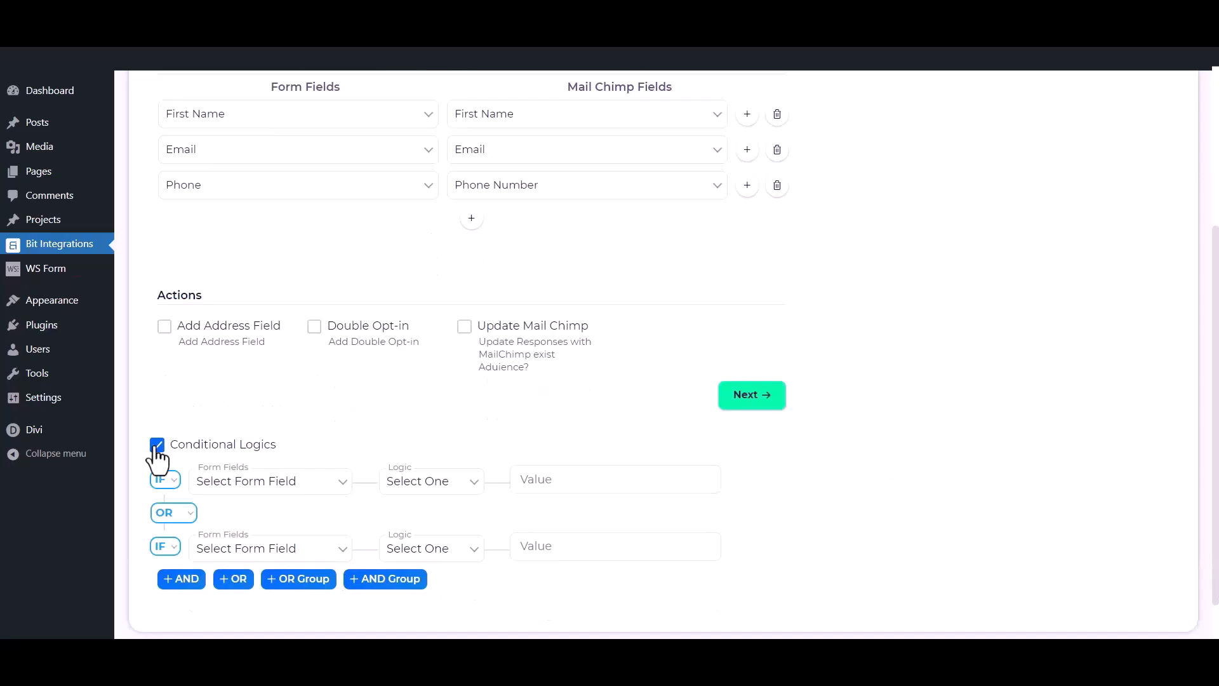
left_click(157, 448)
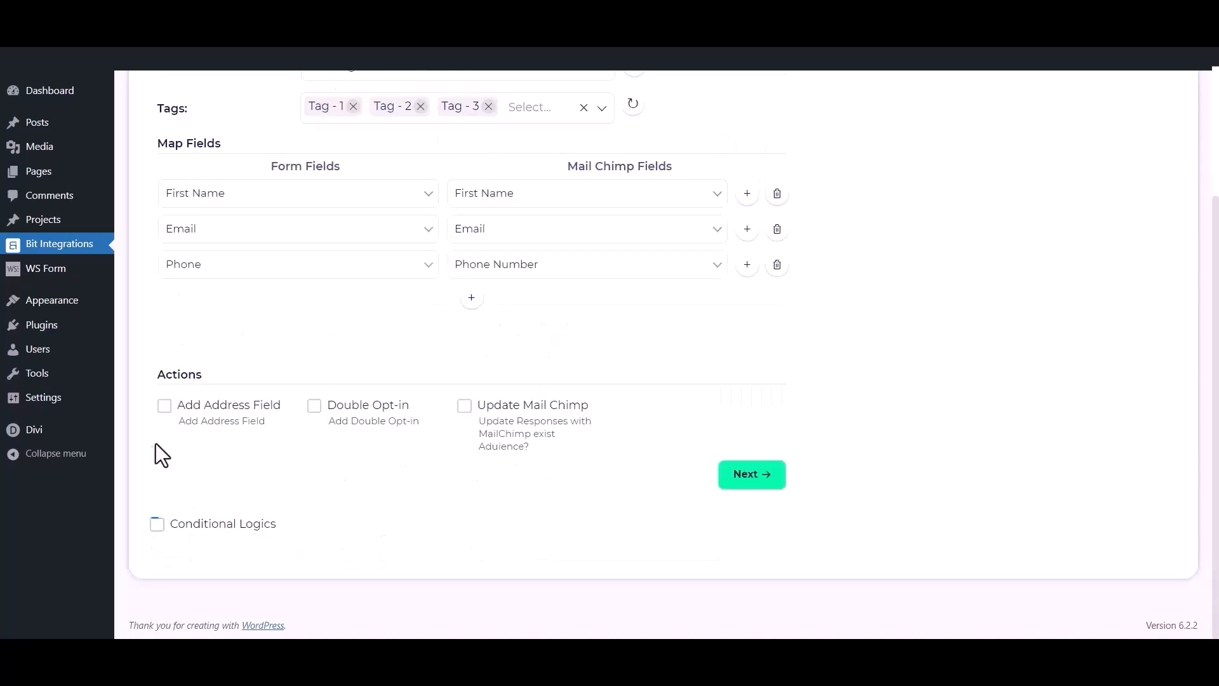
left_click(768, 482)
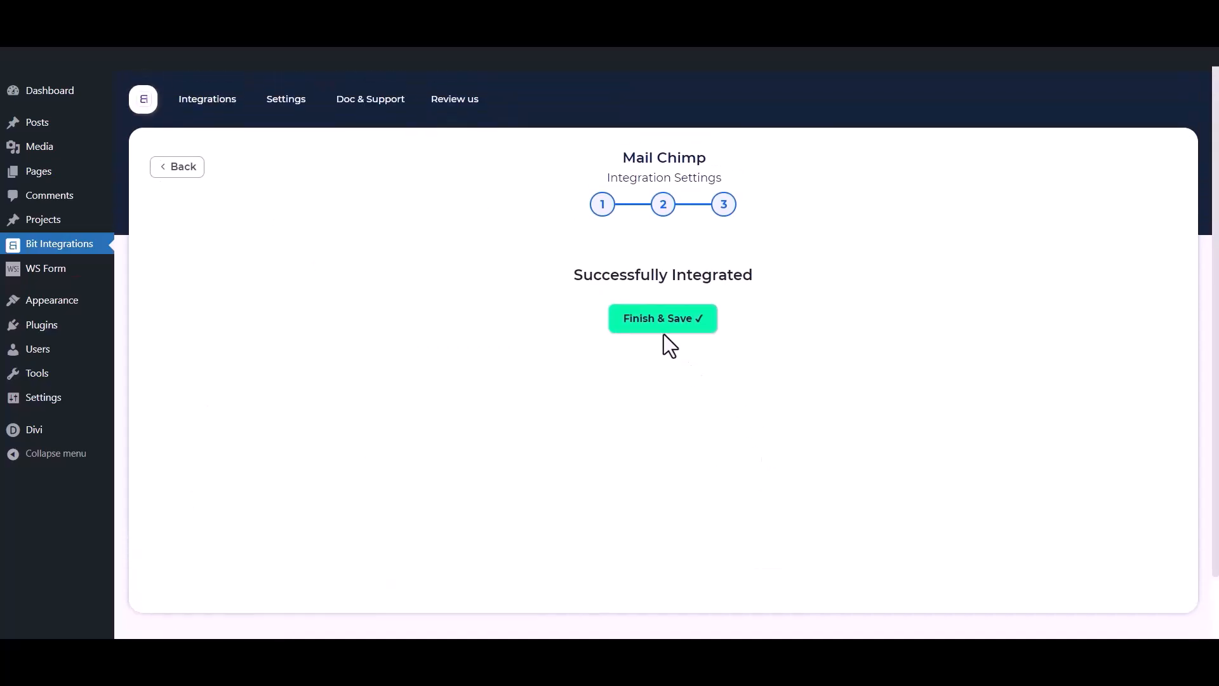
left_click(658, 324)
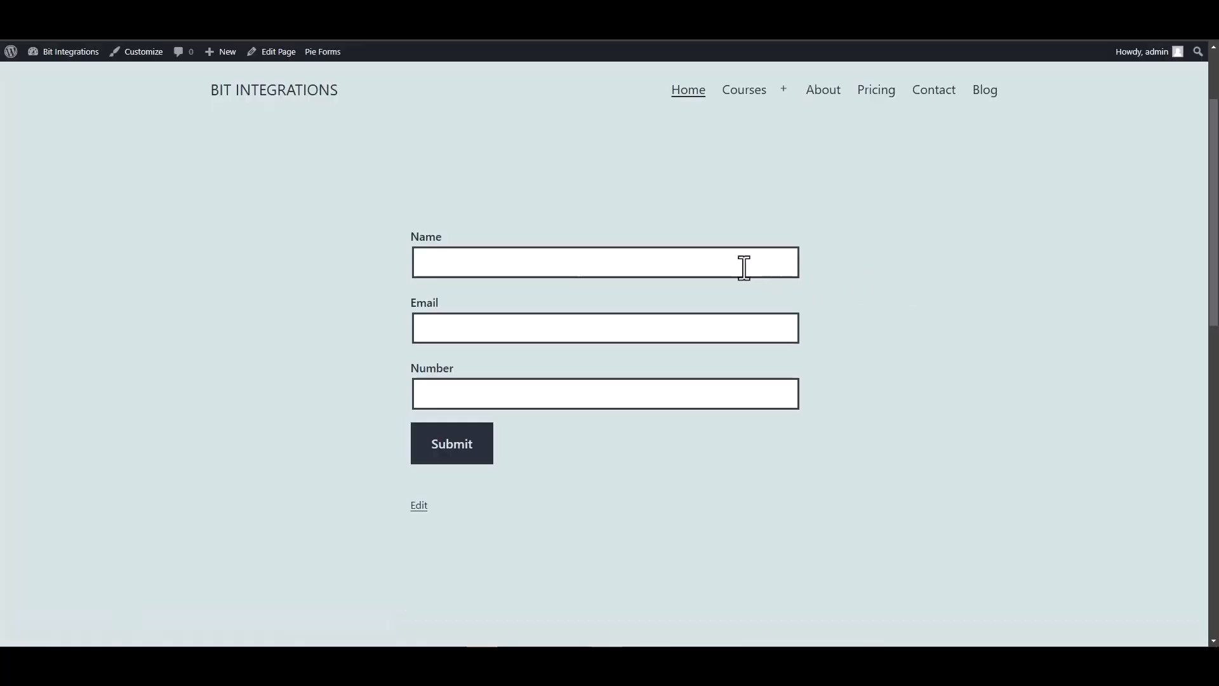
Submit the site form with name 'Bit Integrat', a support e-mail address and a test phone number
left_click(743, 269)
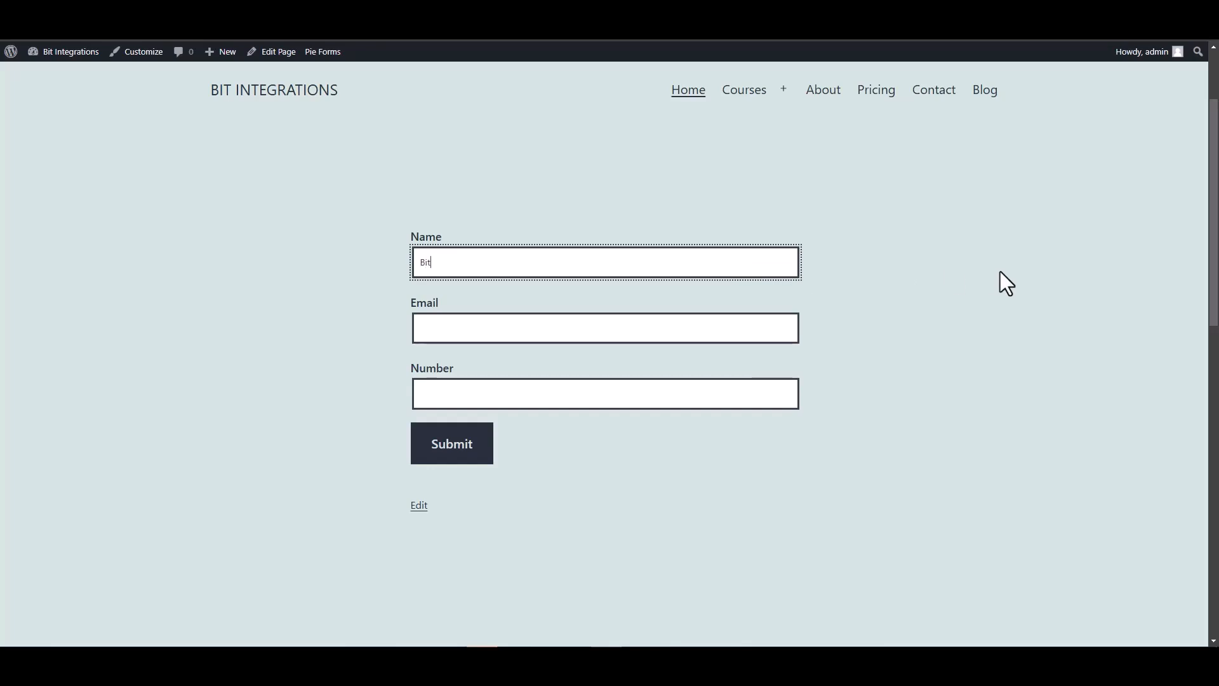
type("Bit Integrations")
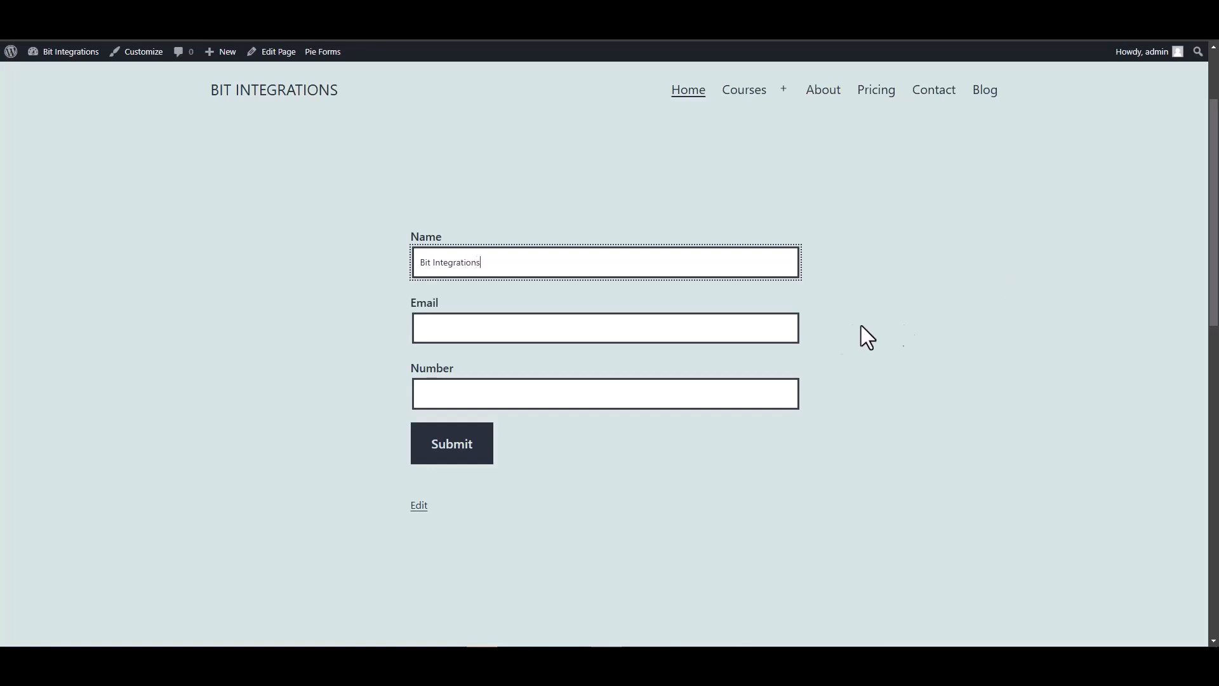
left_click(749, 326)
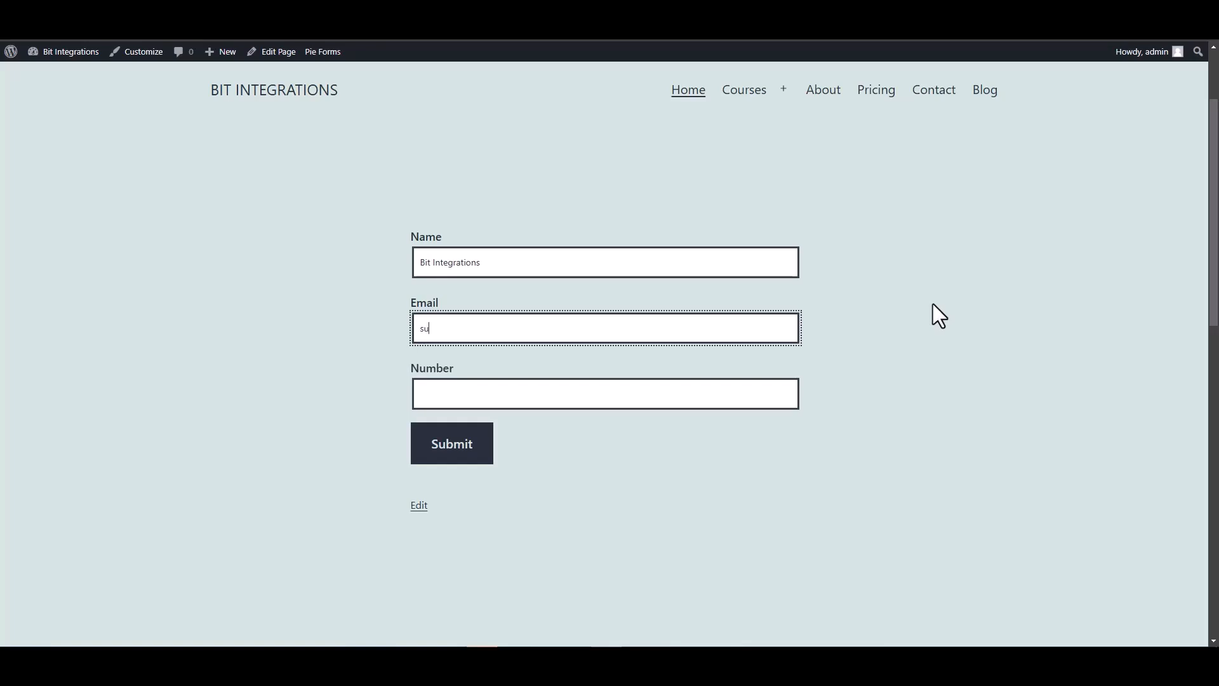
left_click(751, 391)
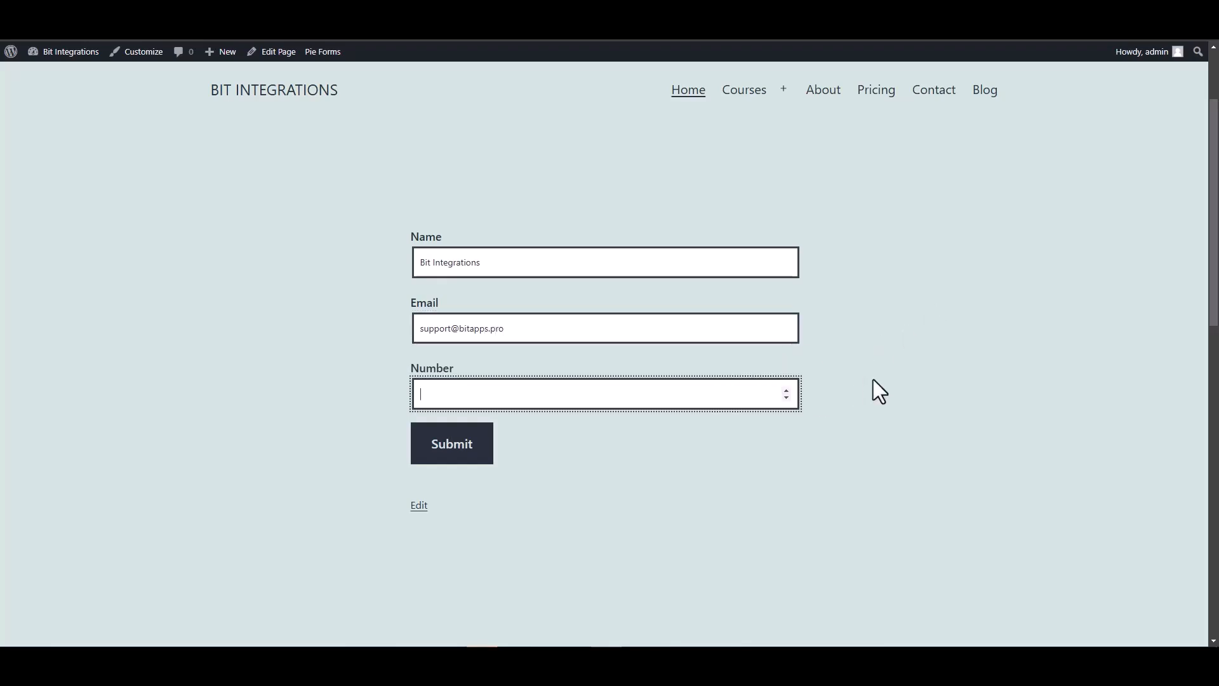
type("444555666")
left_click(461, 459)
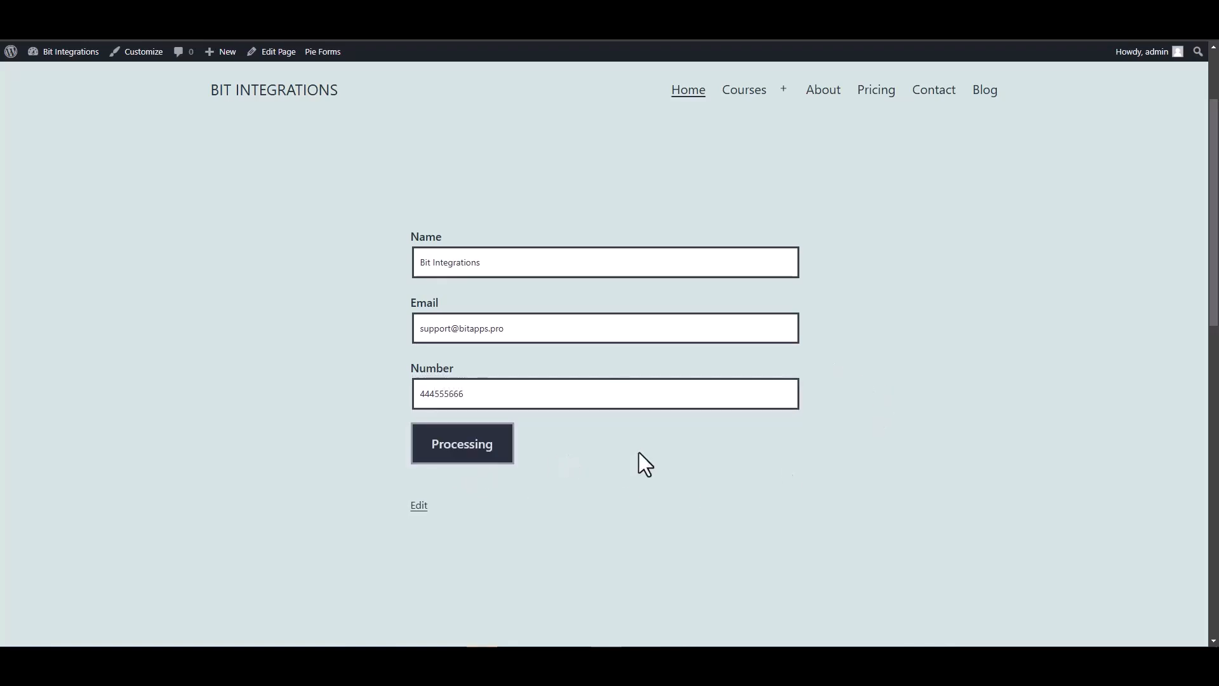
scroll(639, 452, "down", 3)
scroll(619, 357, "up", 2)
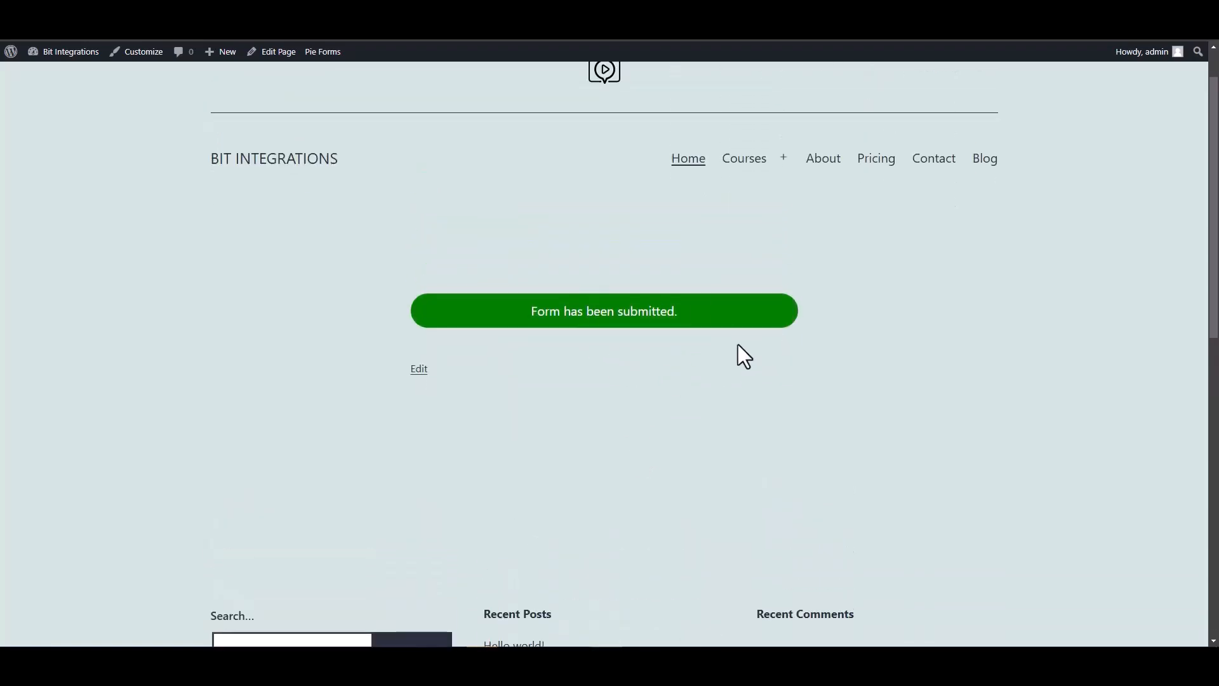